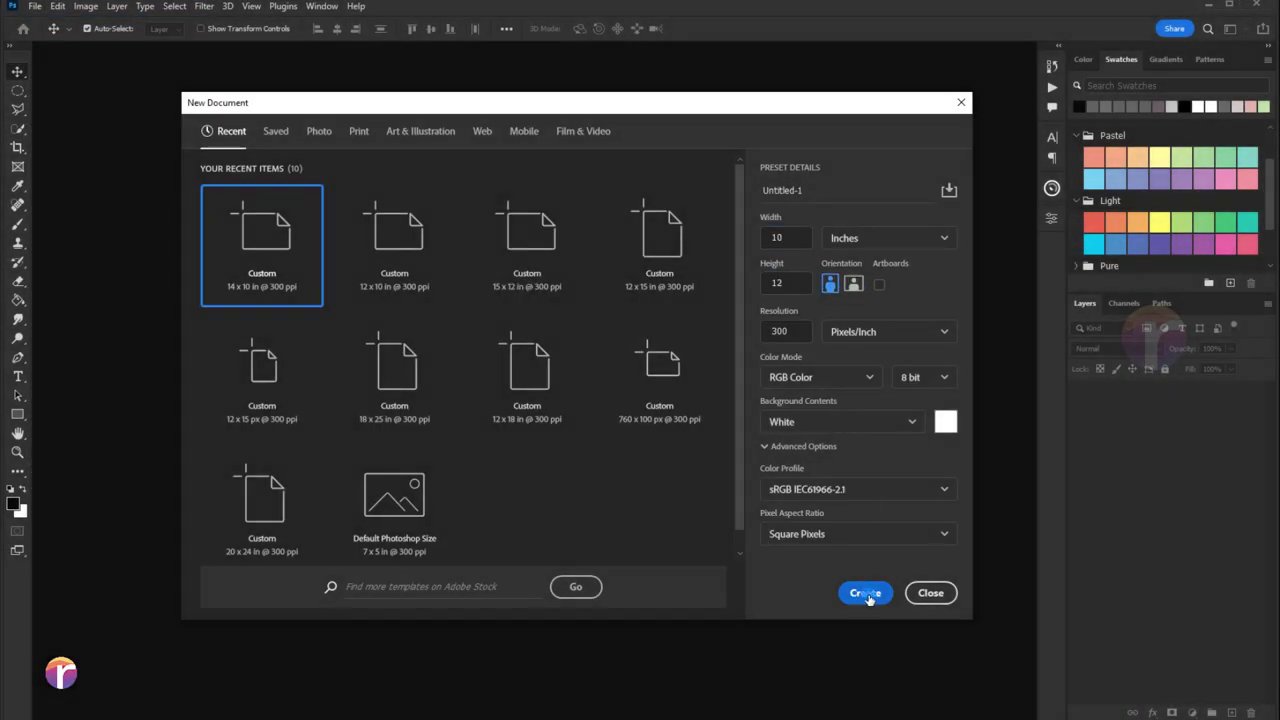
- Create the 10 x 12 in document, scale the forest photo to fill it, and fade its top into grey
{"action": "left_click", "coordinate": [866, 593]}
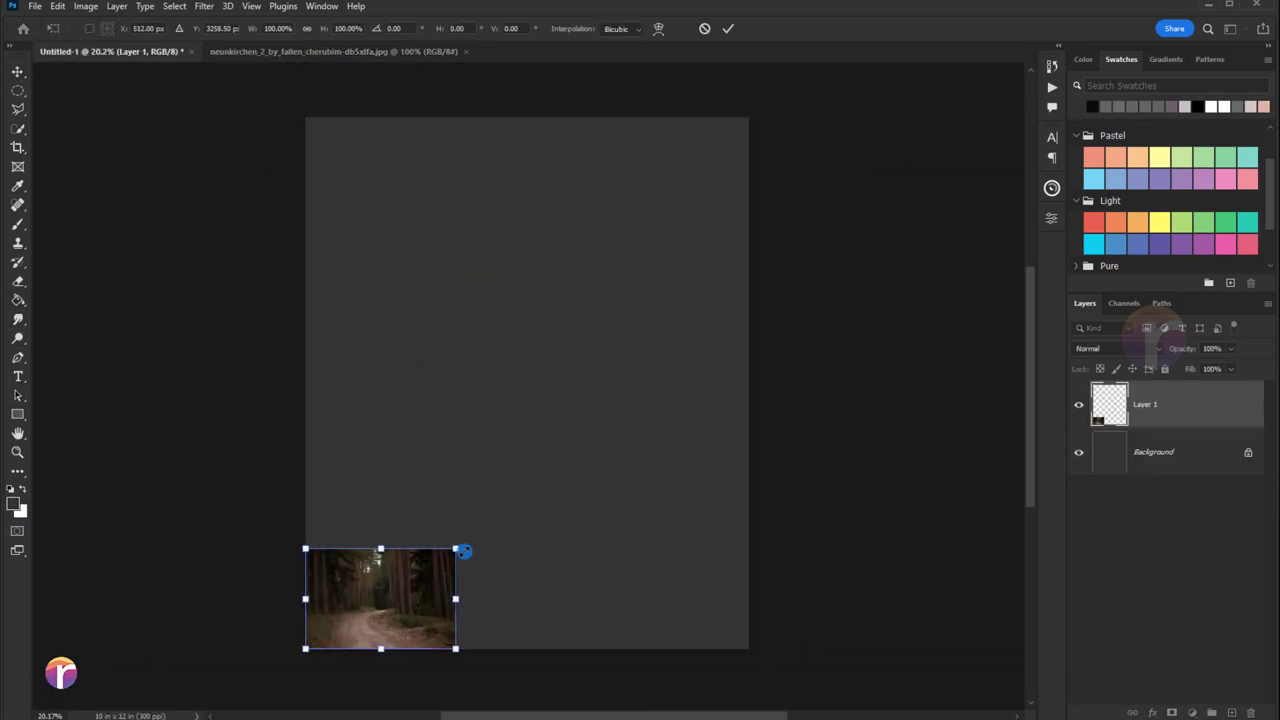
{"action": "left_click_drag", "start_coordinate": [463, 551], "coordinate": [657, 429]}
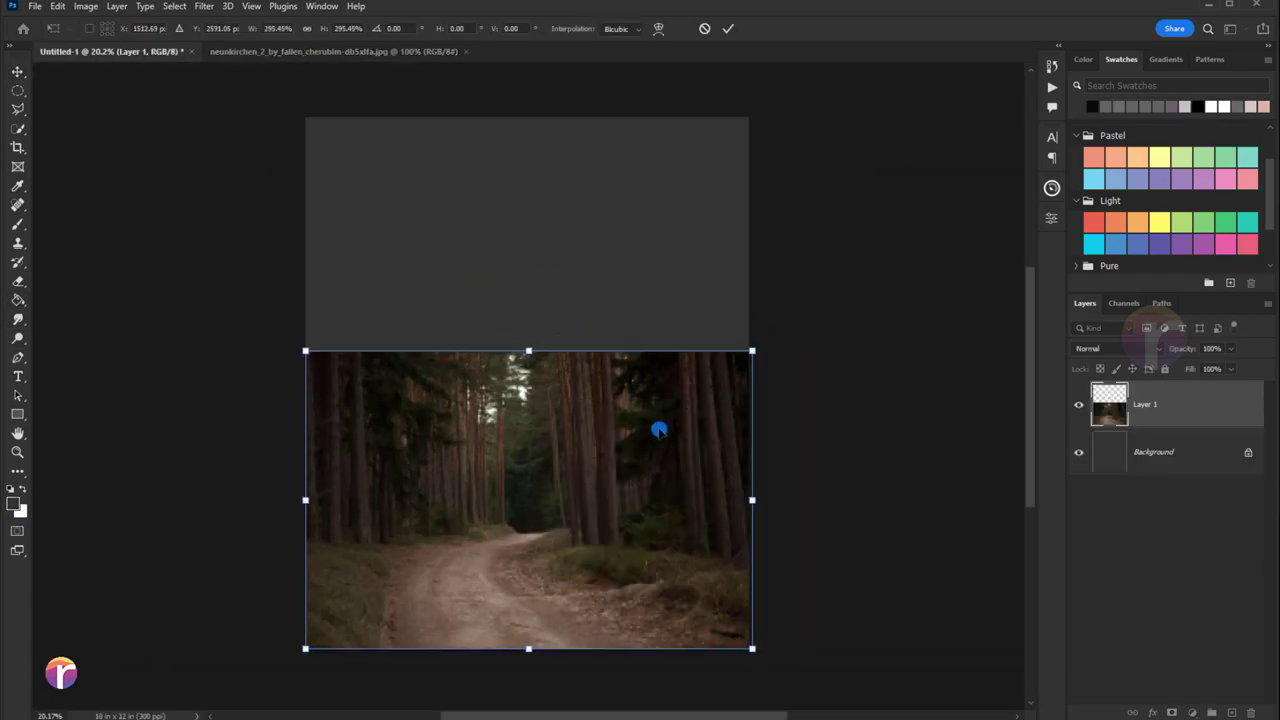
{"action": "left_click_drag", "start_coordinate": [149, 314], "coordinate": [801, 449]}
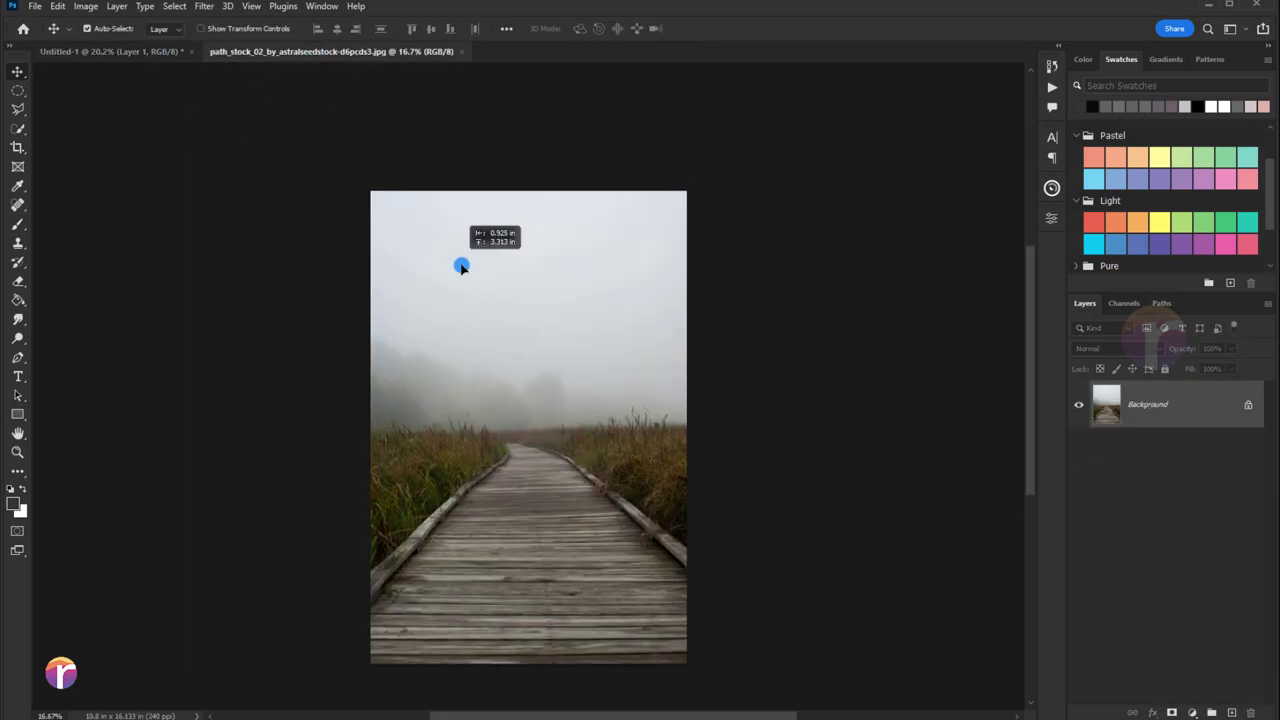
- Push the Blue channel copy to stark black and white with Levels and paint the boardwalk black
{"action": "key", "text": "ctrl+l"}
{"action": "left_click_drag", "start_coordinate": [920, 489], "coordinate": [826, 495]}
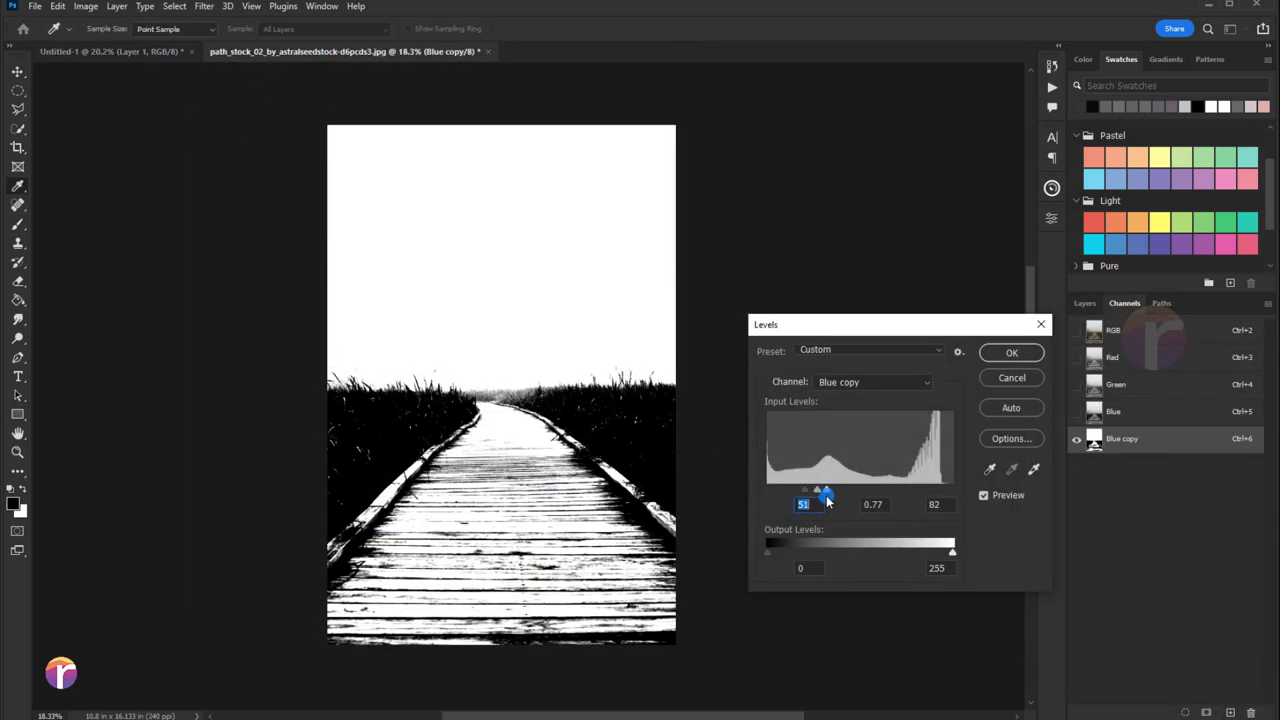
{"action": "left_click", "coordinate": [993, 364]}
{"action": "key", "text": "b"}
{"action": "left_click_drag", "start_coordinate": [420, 600], "coordinate": [483, 509]}
{"action": "scroll", "coordinate": [451, 391], "scroll_direction": "up", "scroll_amount": 2}
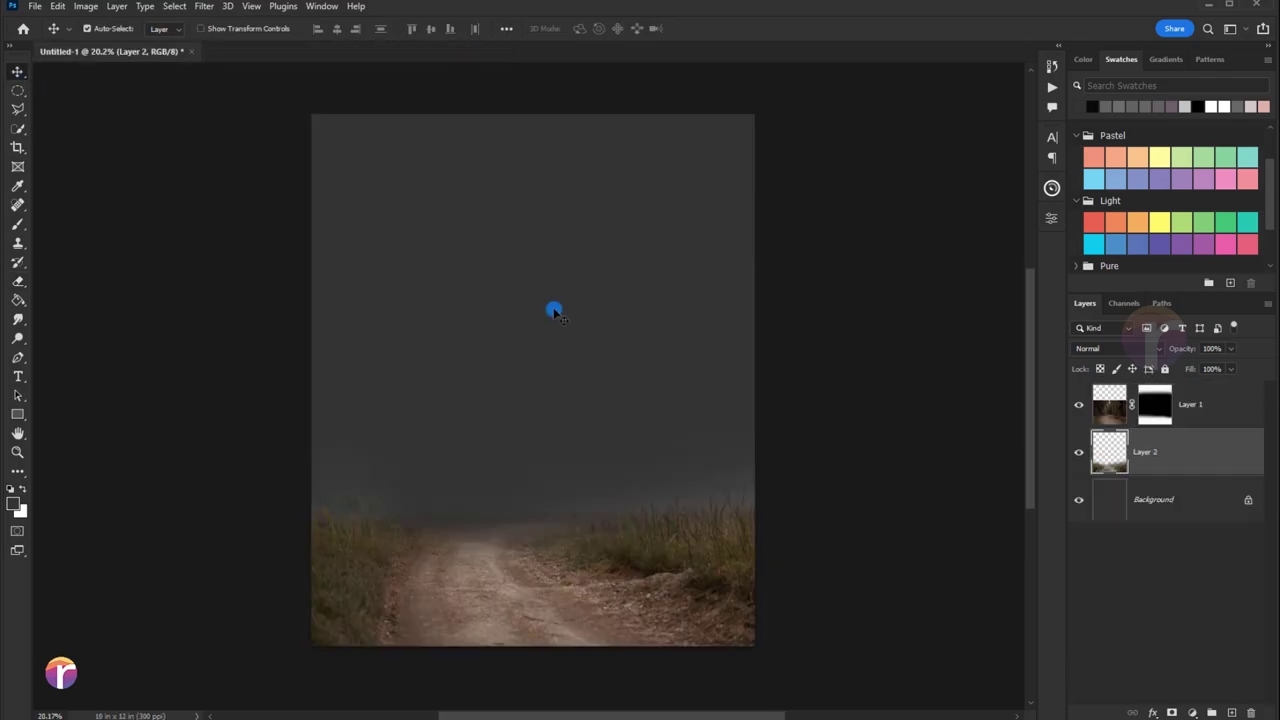
- Fill the backdrop layer with blue-grey and confirm the Hue/Saturation change
{"action": "left_click", "coordinate": [32, 509]}
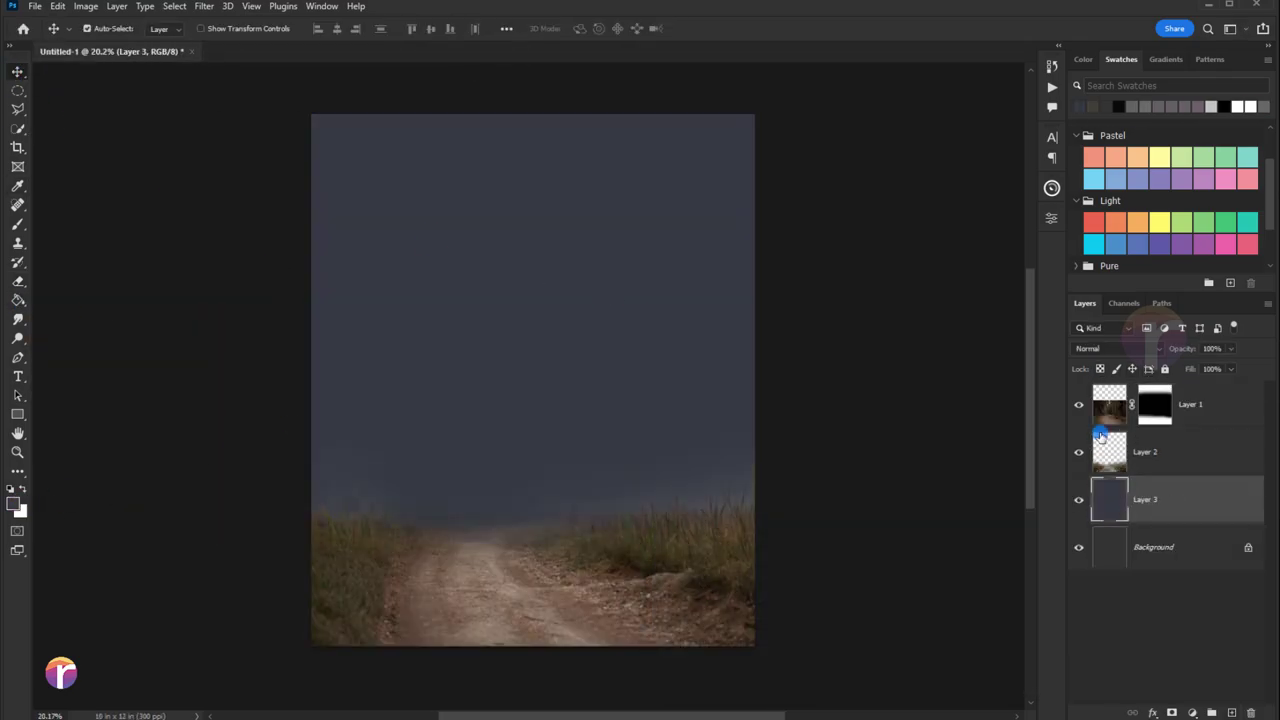
{"action": "left_click", "coordinate": [975, 222]}
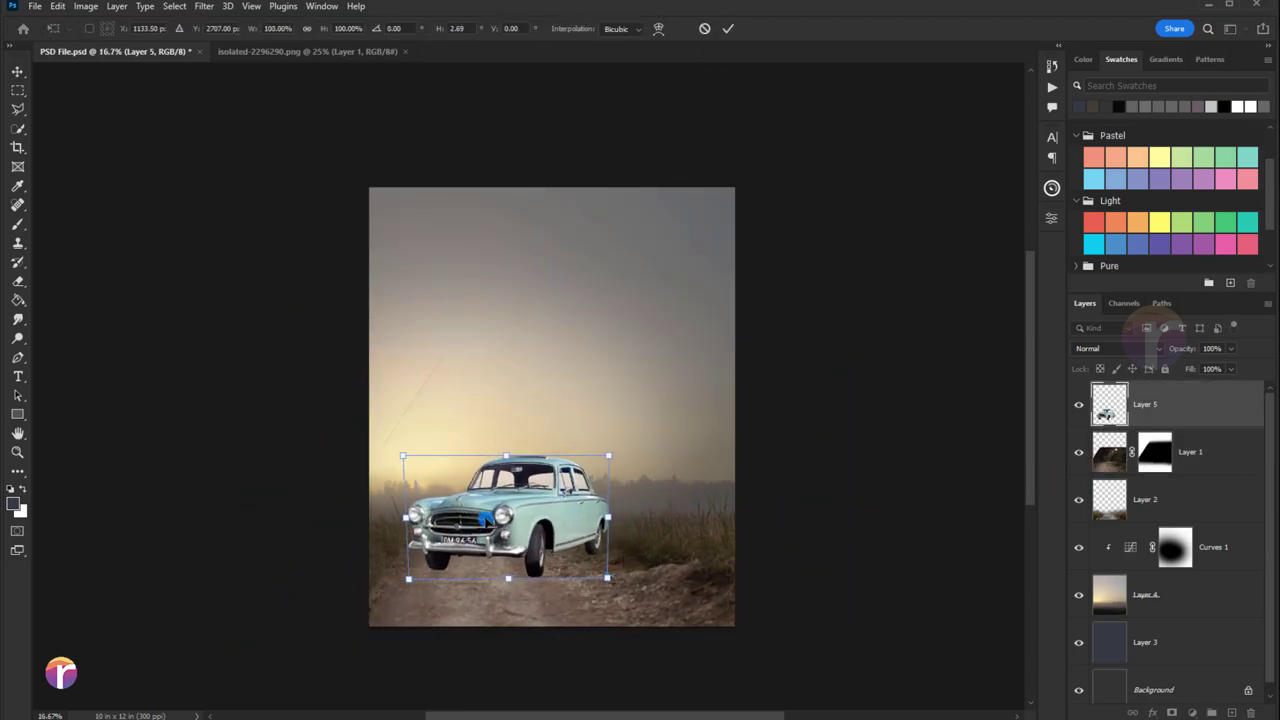
- Flip the car horizontally and erase the forest photo's top into the sky
{"action": "right_click", "coordinate": [555, 537]}
{"action": "left_click", "coordinate": [600, 440]}
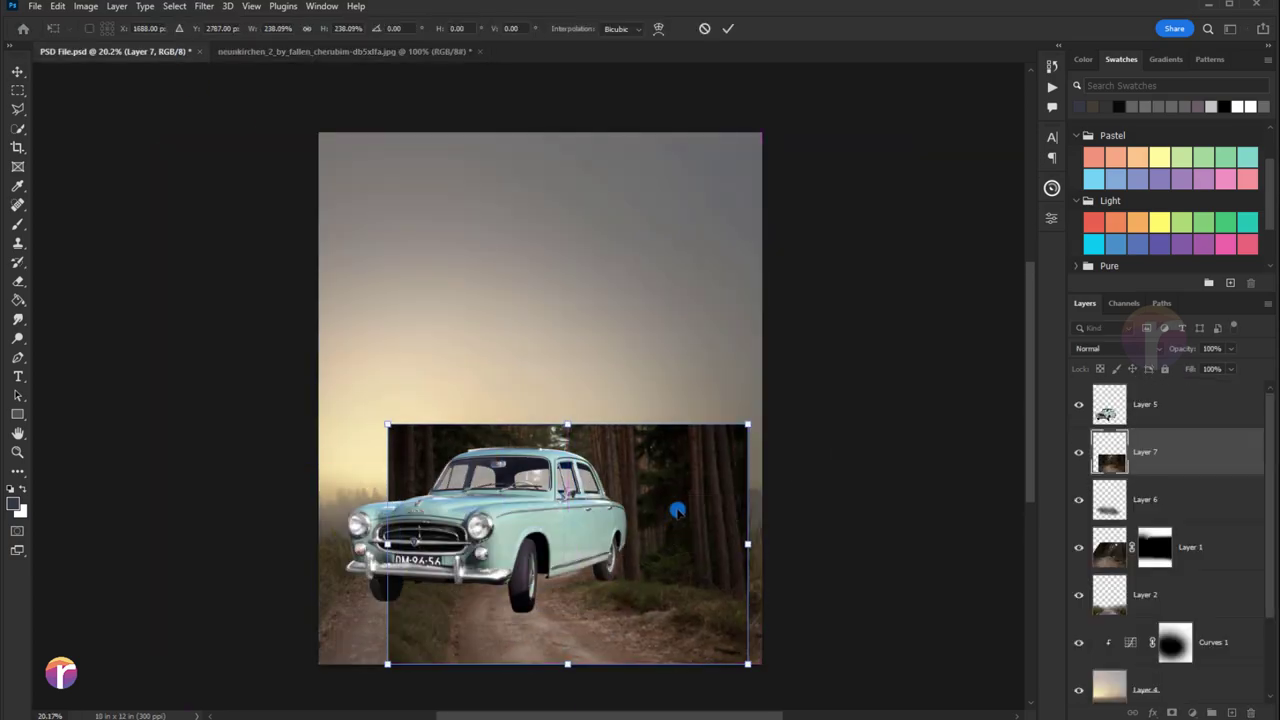
{"action": "left_click_drag", "start_coordinate": [402, 385], "coordinate": [470, 482]}
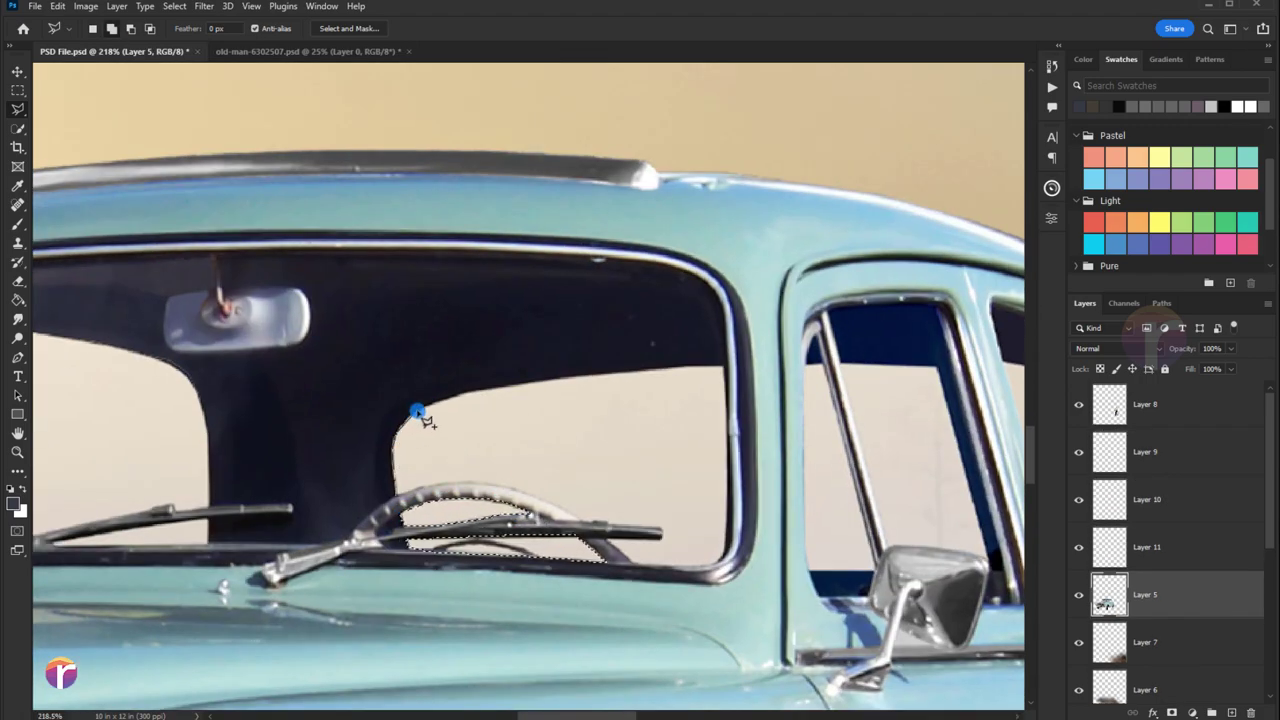
- Copy the selected window area onto its own layer with Layer via Copy
{"action": "right_click", "coordinate": [598, 523]}
{"action": "left_click", "coordinate": [628, 557]}
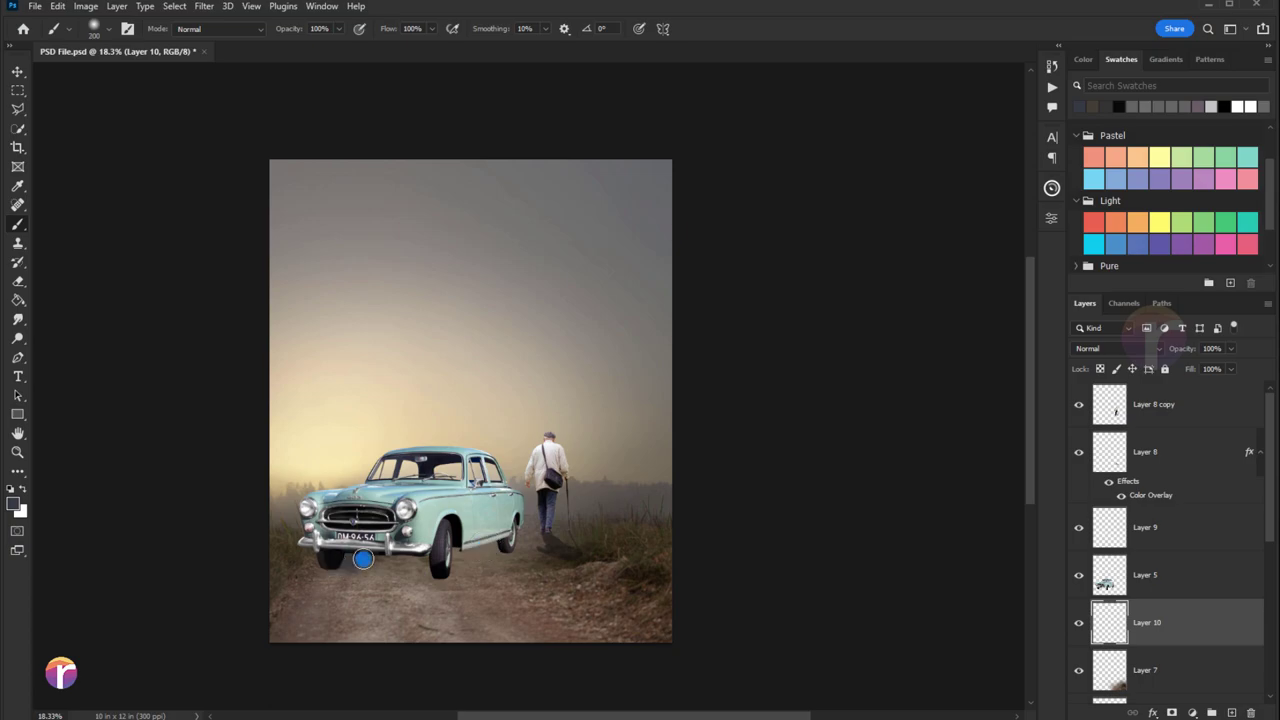
- Scroll up in the workspace while building the tree and fog layers
{"action": "scroll", "coordinate": [477, 553], "scroll_direction": "up", "scroll_amount": 2}
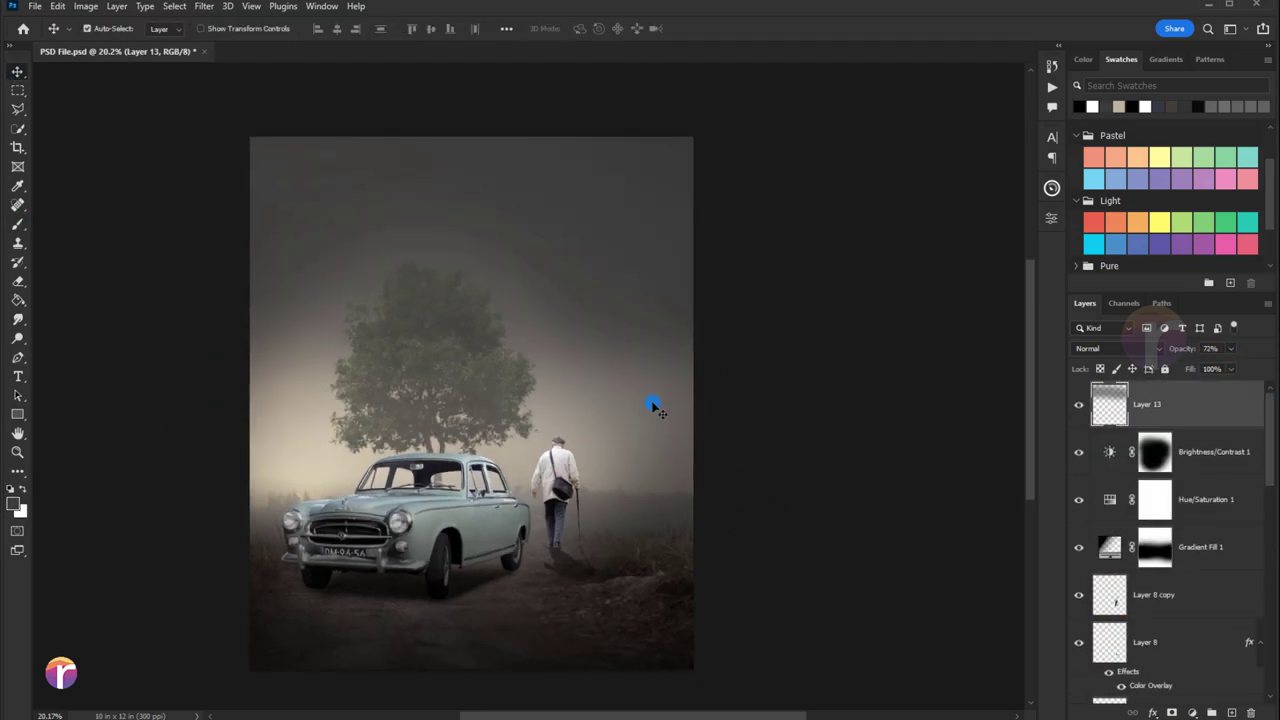
- Select the old man's layers and add a Color Lookup adjustment layer
{"action": "left_click", "coordinate": [596, 472], "text": "ctrl"}
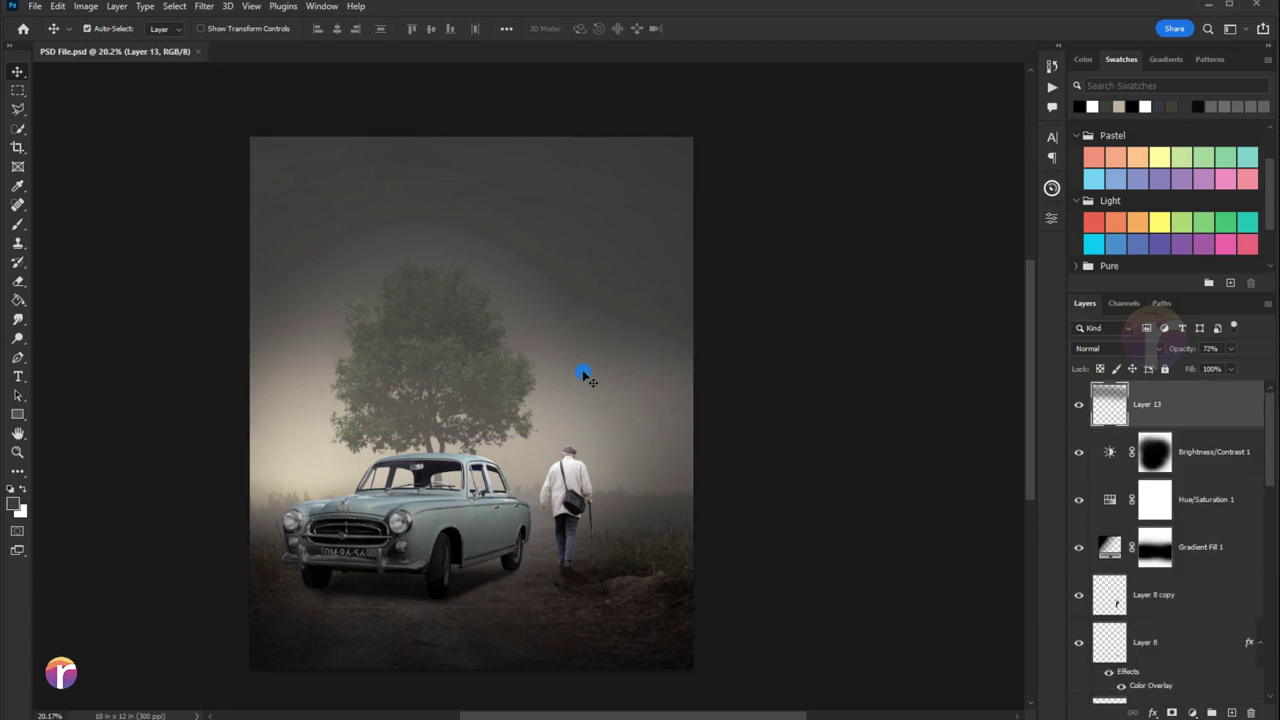
{"action": "left_click", "coordinate": [1191, 712]}
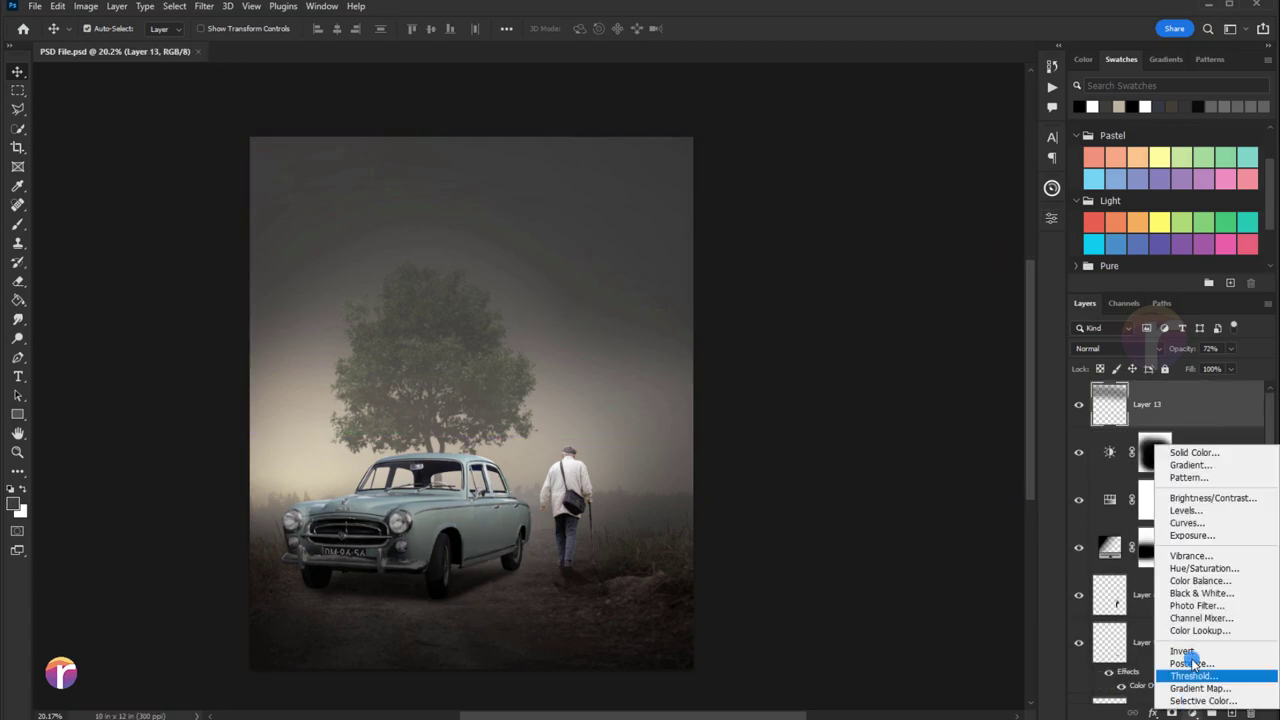
{"action": "left_click", "coordinate": [1195, 640]}
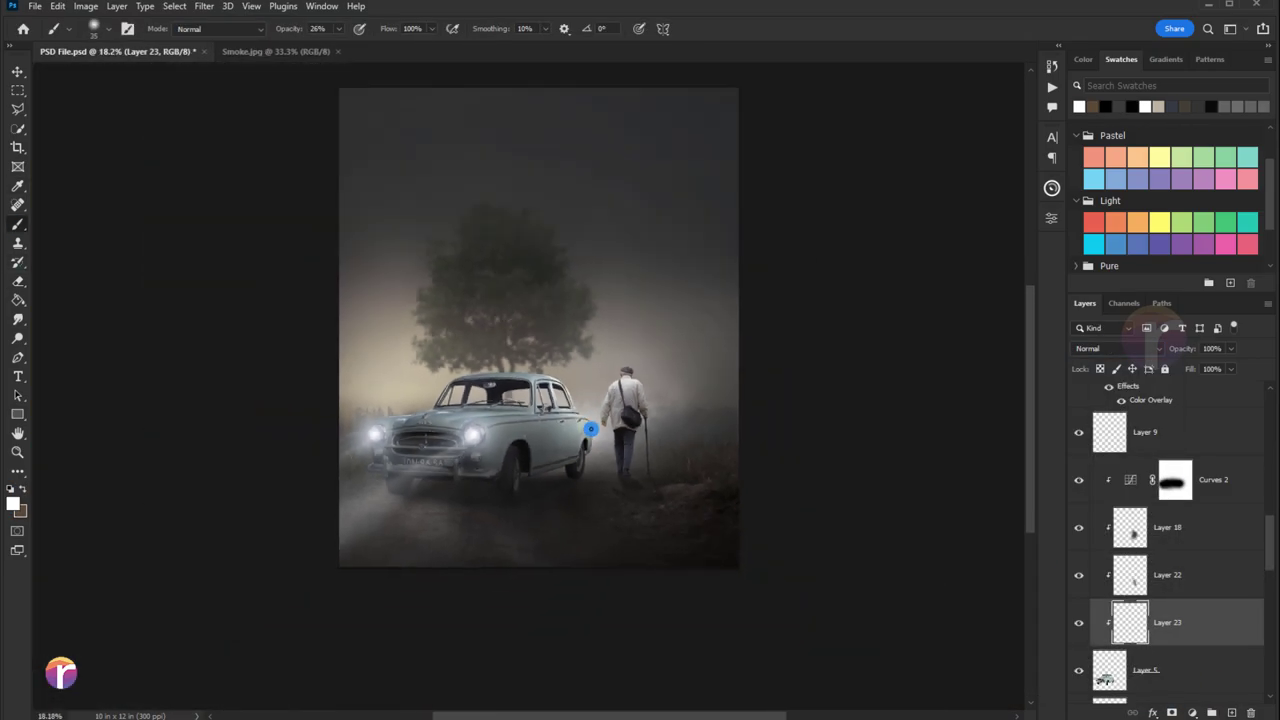
- Move the moon down and to the right with Free Transform
{"action": "key", "text": "ctrl+t"}
{"action": "left_click_drag", "start_coordinate": [609, 320], "coordinate": [629, 410]}
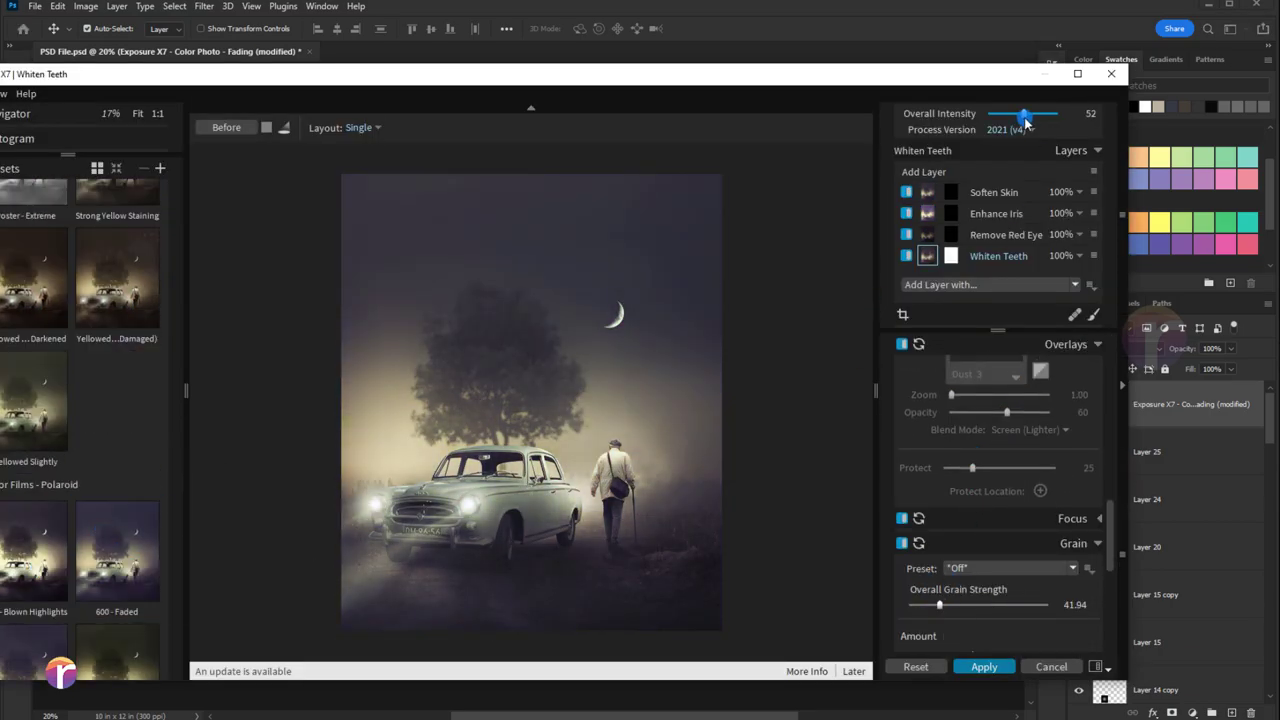
- Apply the Exposure X7 look with the Scratches 10 overlay at intensity 58, then open Camera Raw
{"action": "scroll", "coordinate": [55, 525], "scroll_direction": "down", "scroll_amount": 2}
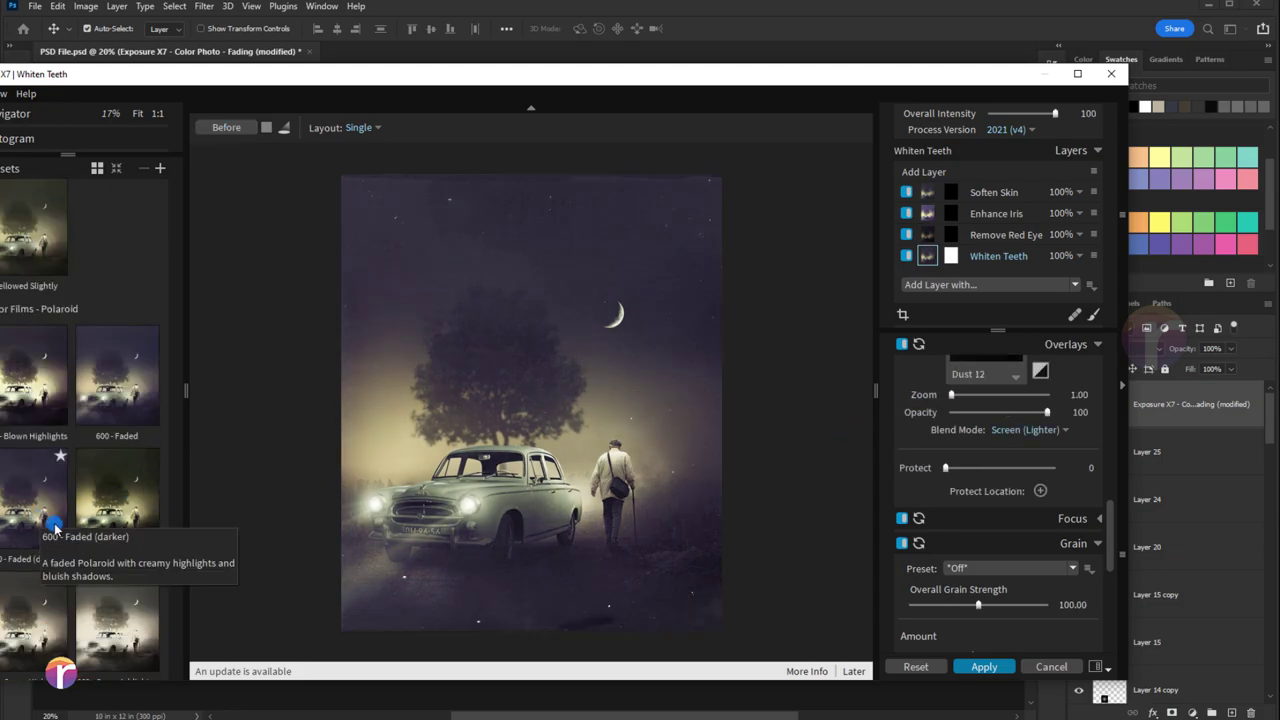
{"action": "scroll", "coordinate": [855, 390], "scroll_direction": "down", "scroll_amount": 3}
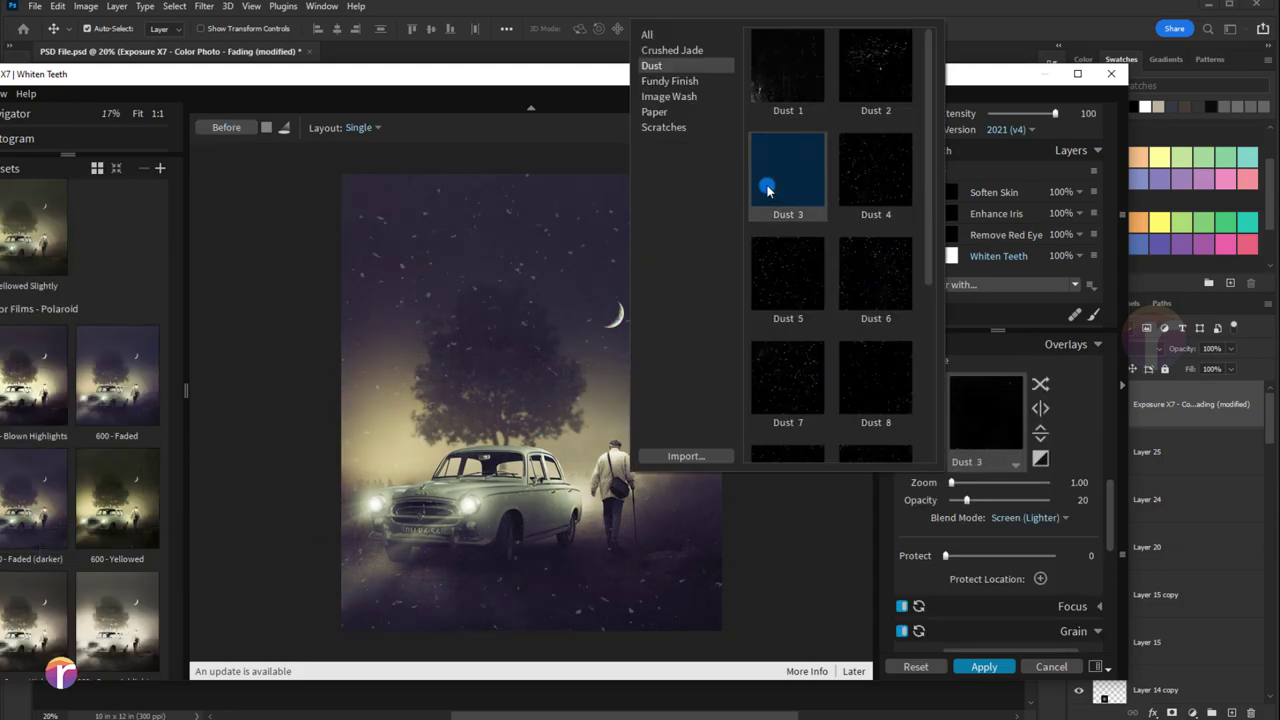
{"action": "scroll", "coordinate": [766, 180], "scroll_direction": "down", "scroll_amount": 5}
{"action": "scroll", "coordinate": [857, 86], "scroll_direction": "down", "scroll_amount": 5}
{"action": "scroll", "coordinate": [863, 300], "scroll_direction": "down", "scroll_amount": 3}
{"action": "left_click", "coordinate": [873, 392]}
{"action": "left_click_drag", "start_coordinate": [1055, 113], "coordinate": [1030, 116]}
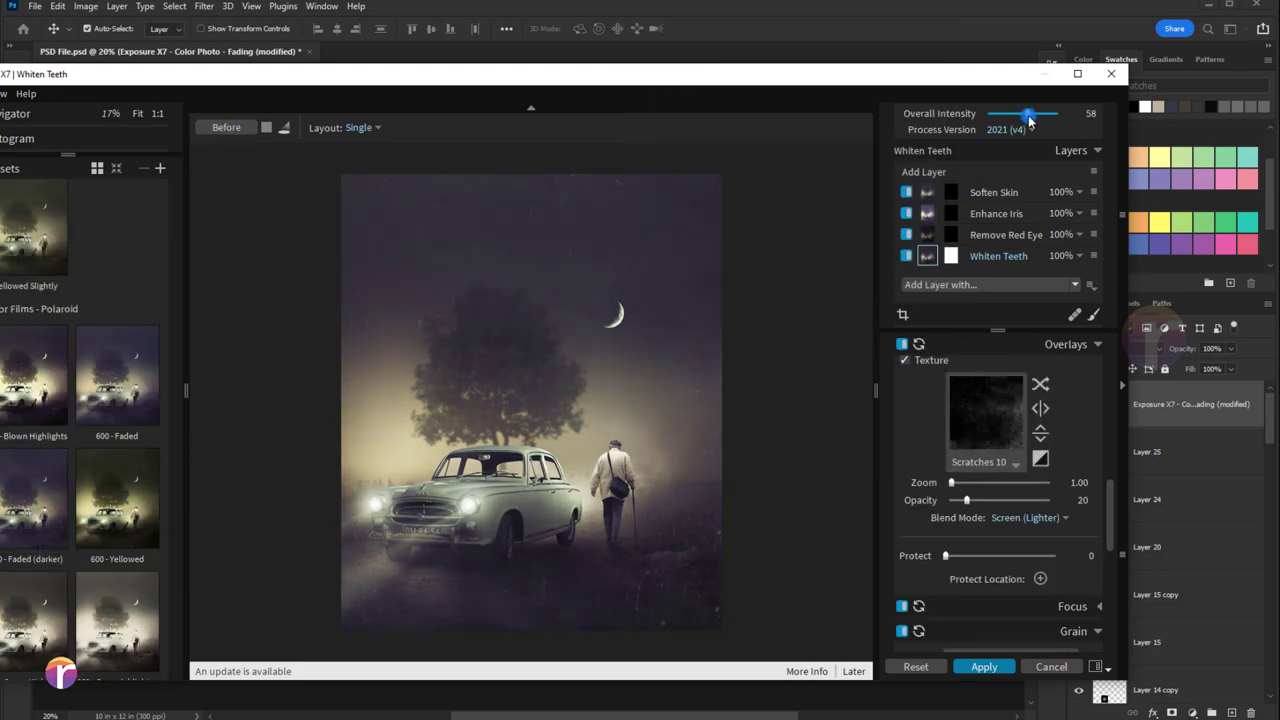
{"action": "left_click", "coordinate": [984, 667]}
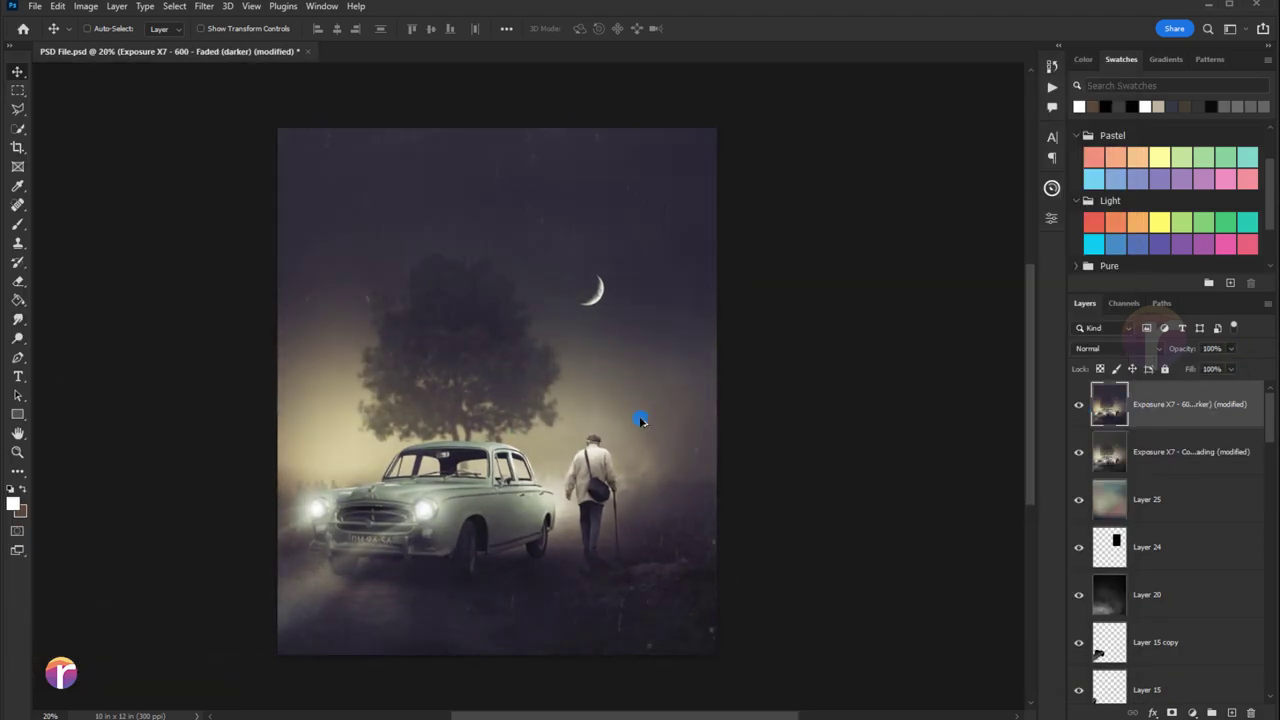
{"action": "key", "text": "ctrl+shift+a"}
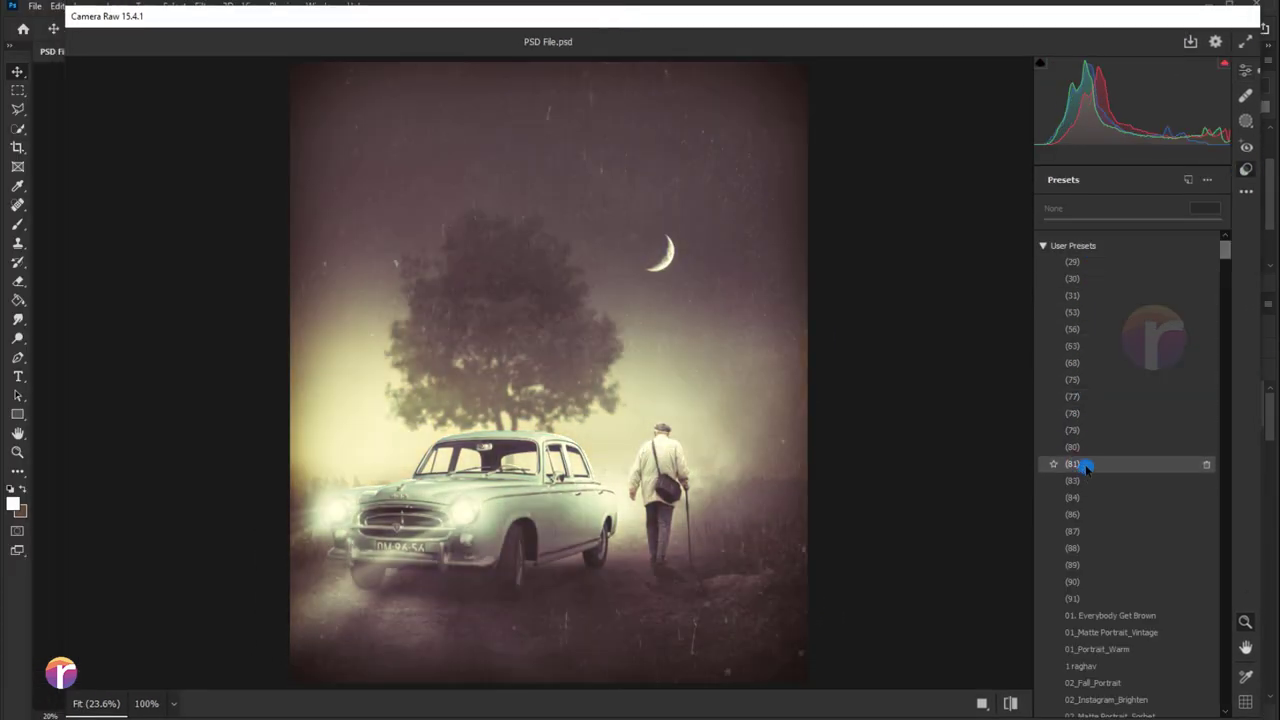
- Merge the visible poster layers into a new stamped layer
{"action": "scroll", "coordinate": [1088, 590], "scroll_direction": "down", "scroll_amount": 5}
{"action": "scroll", "coordinate": [1088, 655], "scroll_direction": "down", "scroll_amount": 5}
{"action": "key", "text": "Return"}
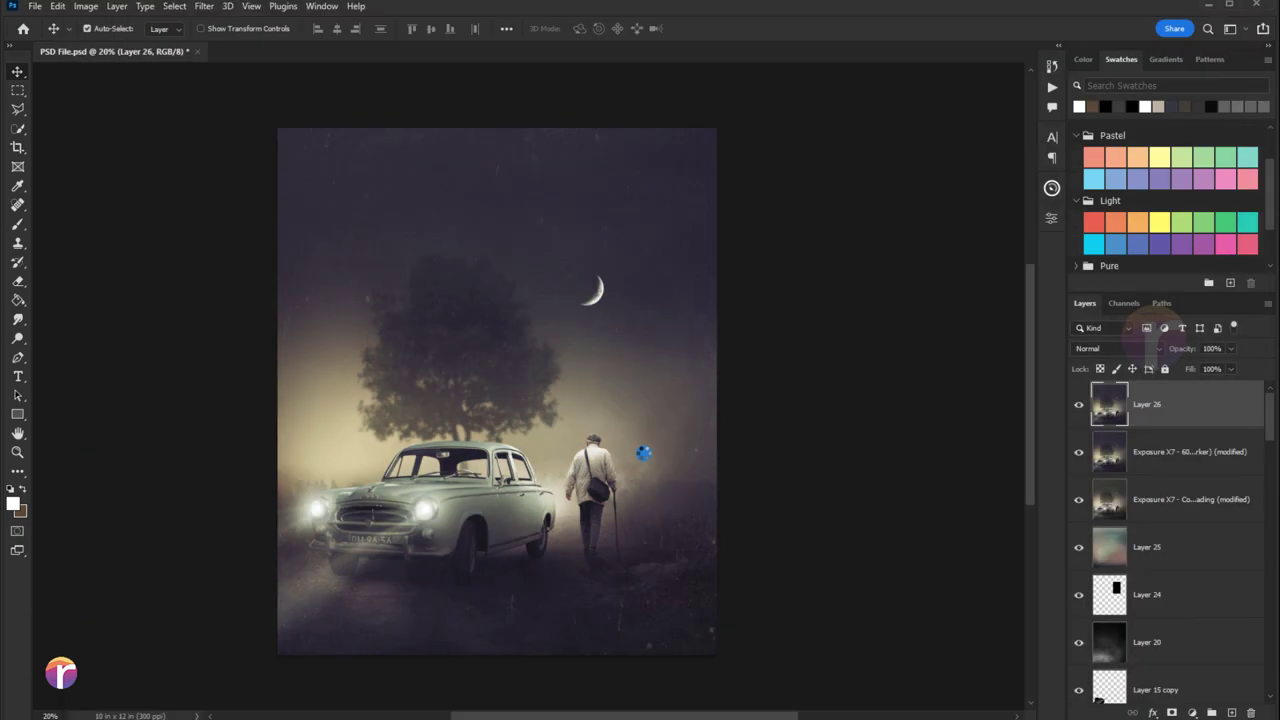
{"action": "key", "text": "ctrl+alt+shift+e"}
- Apply the Nik Color Efex Cross Processing effect to the merged layer
{"action": "left_click", "coordinate": [204, 6]}
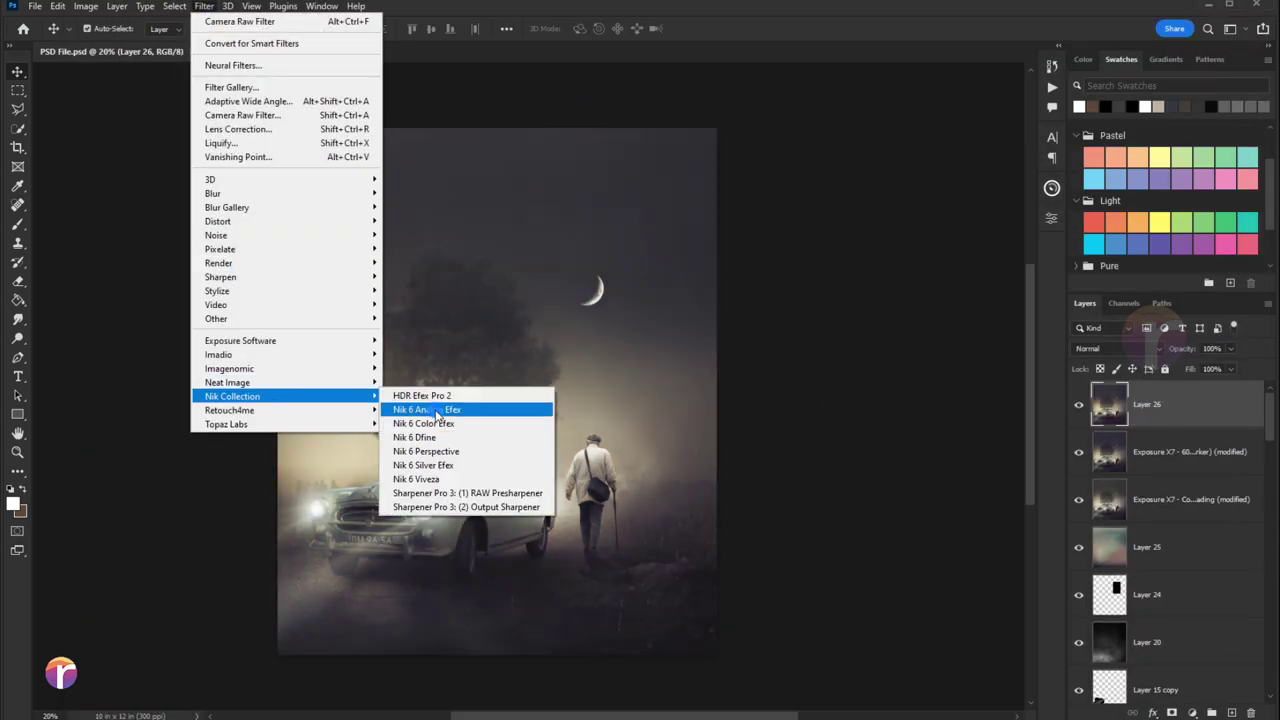
{"action": "left_click", "coordinate": [429, 411]}
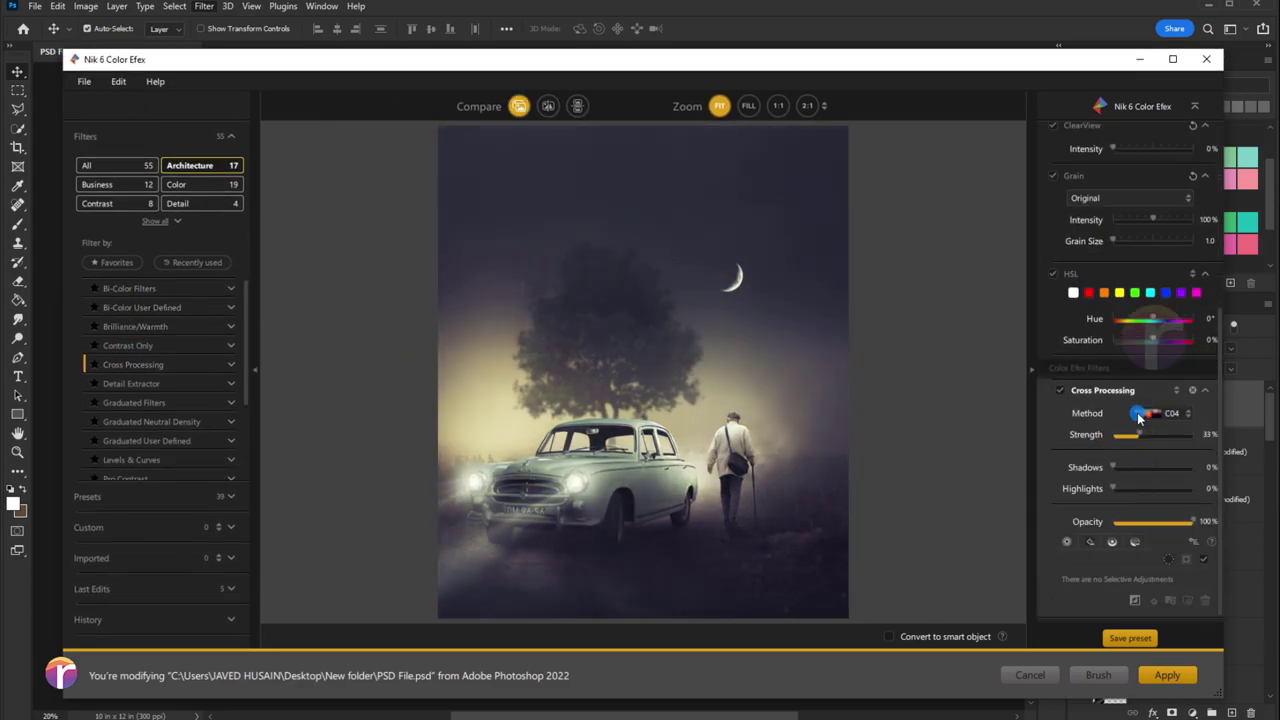
{"action": "left_click", "coordinate": [1140, 414]}
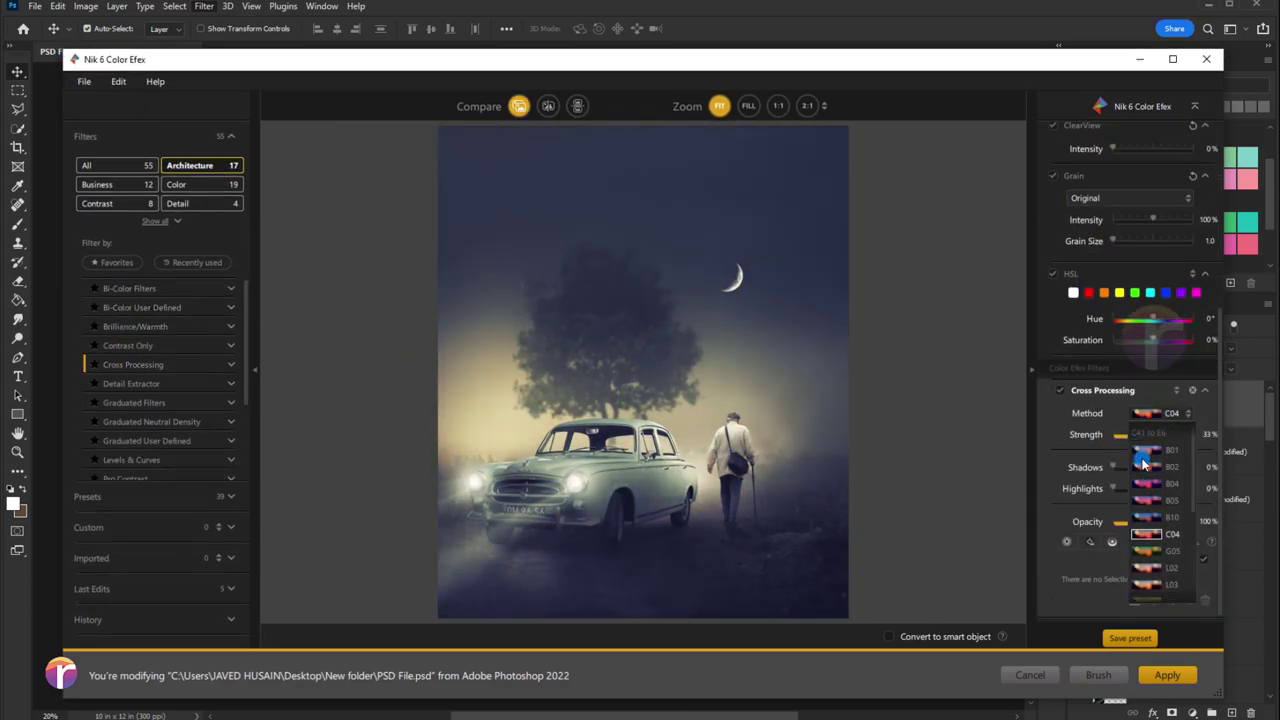
{"action": "scroll", "coordinate": [1145, 593], "scroll_direction": "down", "scroll_amount": 3}
{"action": "key", "text": "Return"}
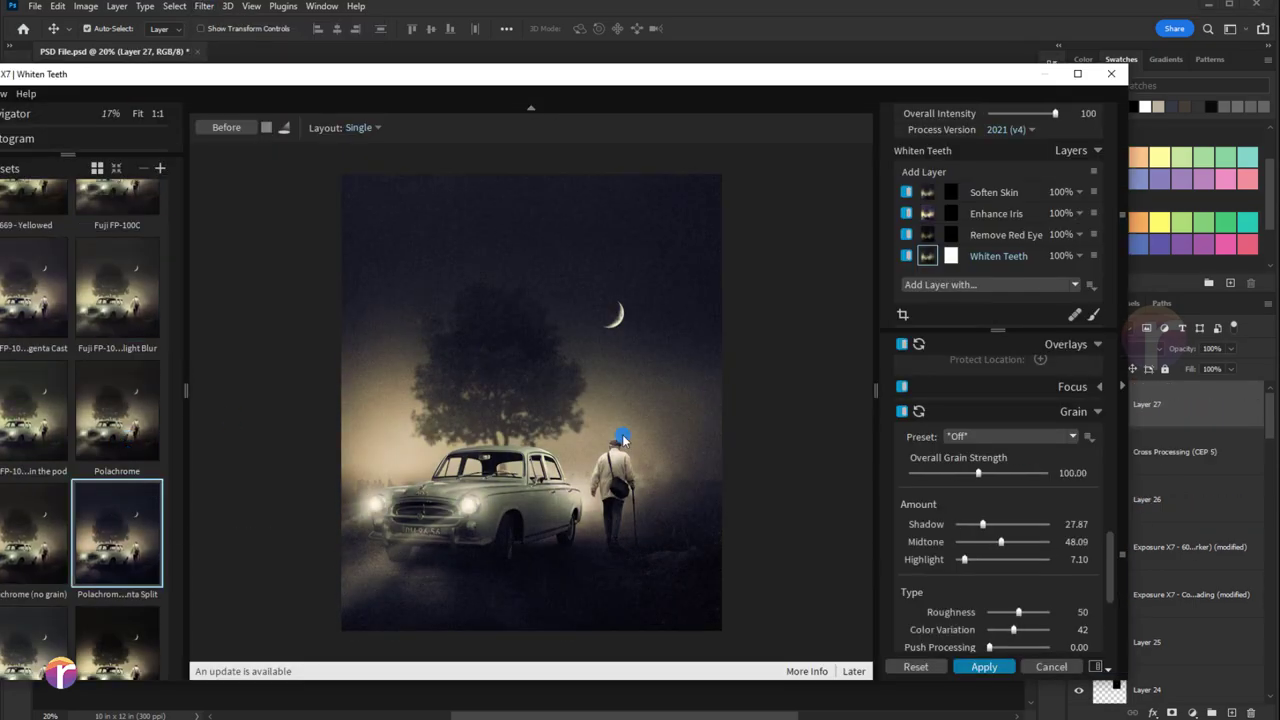
- Apply the Kodak Portra 400NC film preset to the poster in Exposure X7
{"action": "scroll", "coordinate": [80, 520], "scroll_direction": "down", "scroll_amount": 2}
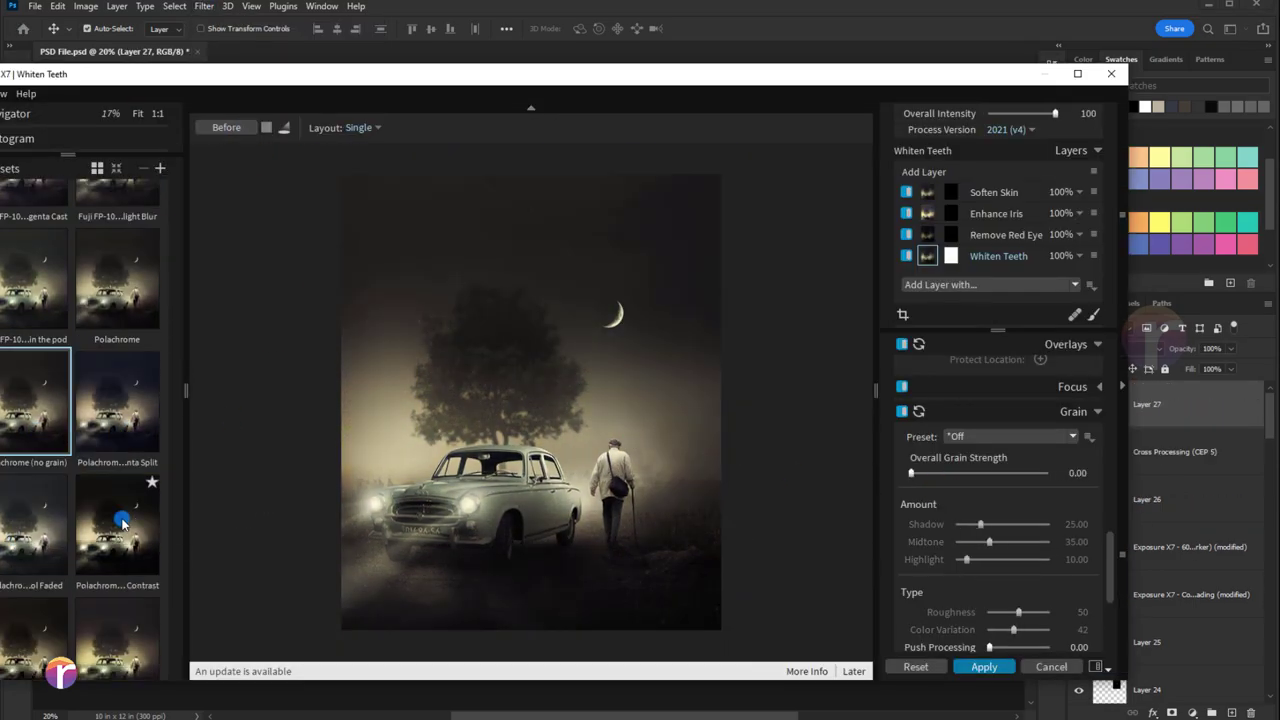
{"action": "left_click_drag", "start_coordinate": [911, 473], "coordinate": [1003, 479]}
{"action": "scroll", "coordinate": [117, 460], "scroll_direction": "up", "scroll_amount": 3}
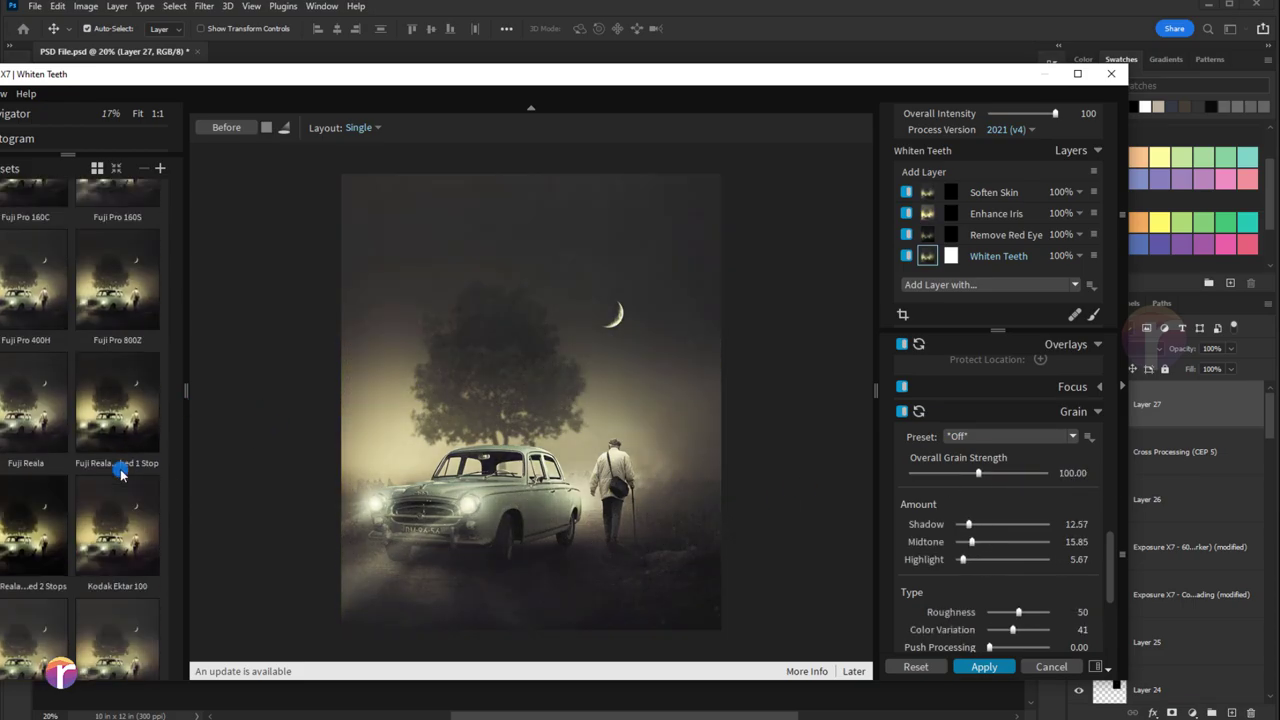
{"action": "left_click", "coordinate": [120, 463]}
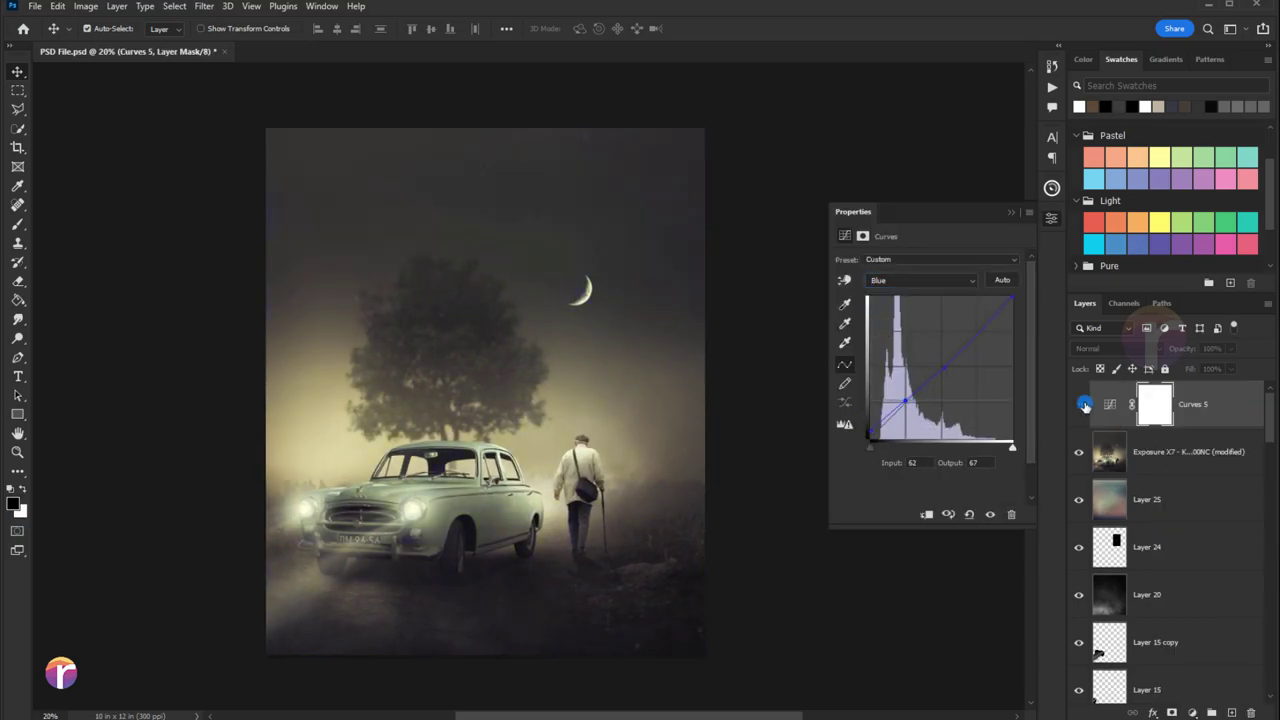
- Stamp all visible layers into a new merged layer at the top of the stack
{"action": "scroll", "coordinate": [557, 386], "scroll_direction": "up", "scroll_amount": 1}
{"action": "key", "text": "ctrl+shift+alt+e"}
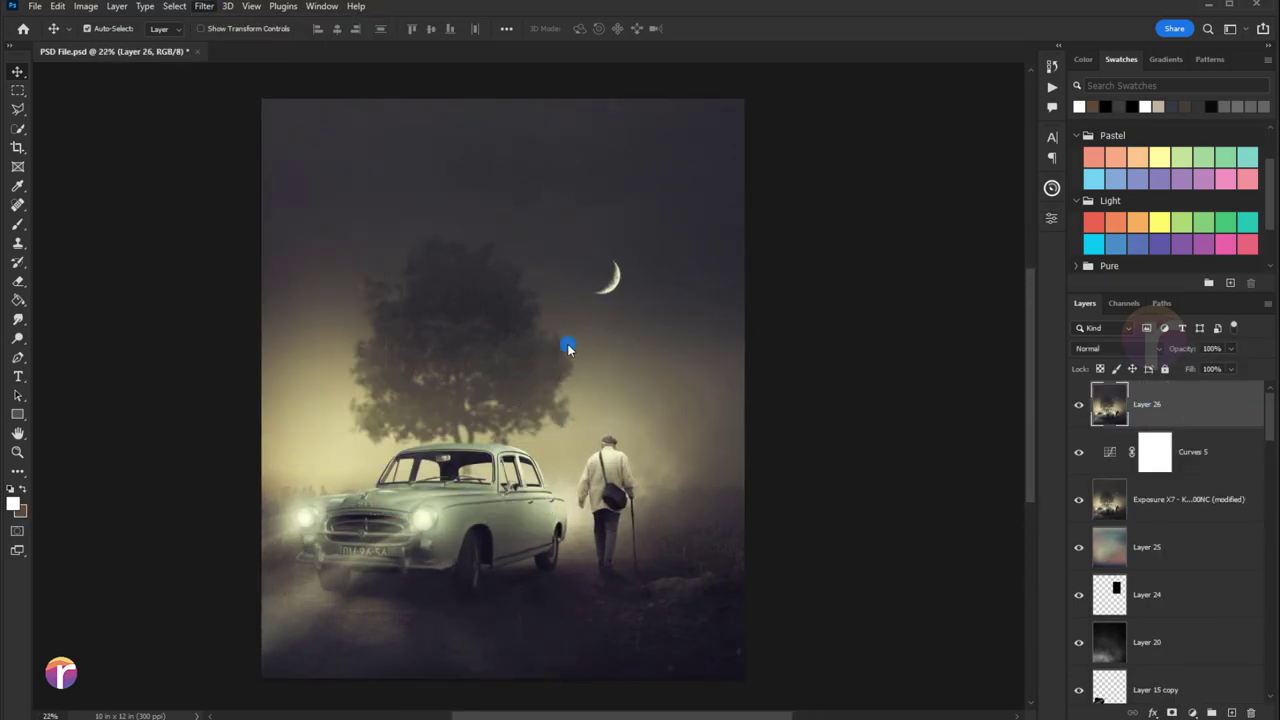
{"action": "scroll", "coordinate": [534, 443], "scroll_direction": "up", "scroll_amount": 3}
{"action": "scroll", "coordinate": [720, 409], "scroll_direction": "down", "scroll_amount": 4}
{"action": "scroll", "coordinate": [487, 378], "scroll_direction": "up", "scroll_amount": 2}
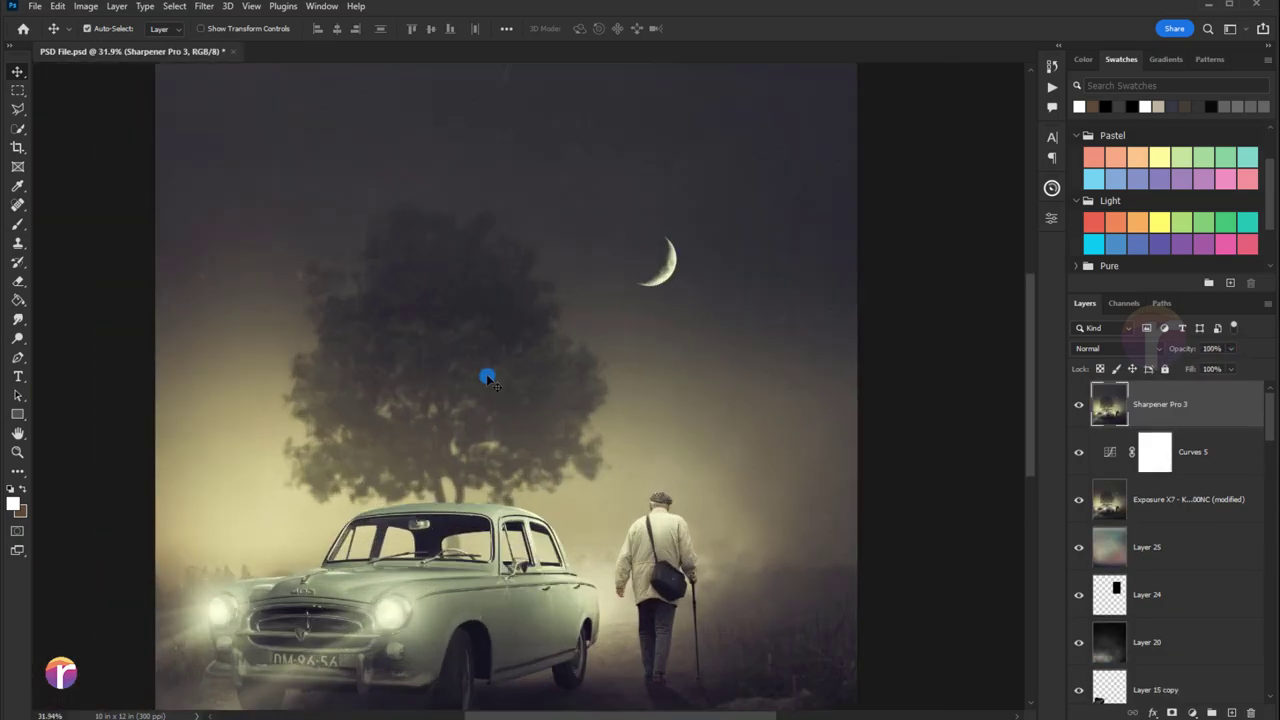
{"action": "scroll", "coordinate": [487, 378], "scroll_direction": "down", "scroll_amount": 2}
- Sharpen the merged layer with Sharpener Pro 3 and start a title text layer near the top
{"action": "left_click", "coordinate": [1192, 712]}
{"action": "left_click", "coordinate": [1195, 565]}
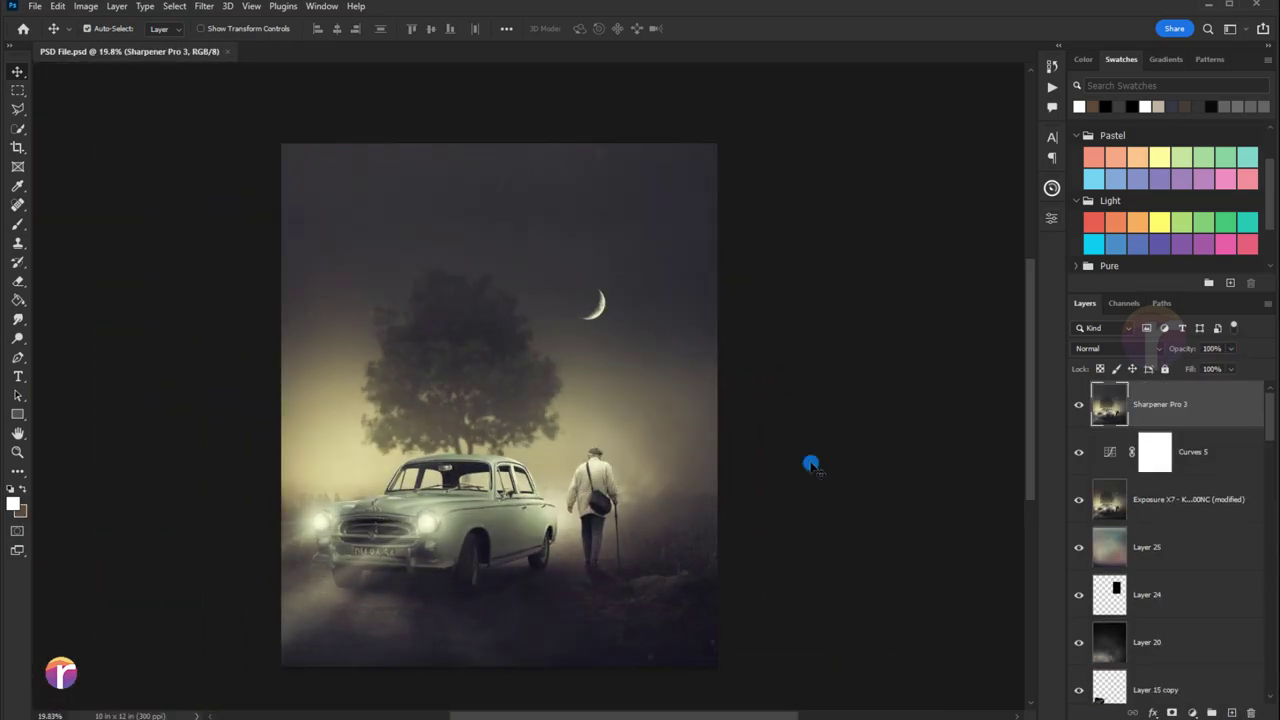
{"action": "key", "text": "t"}
{"action": "left_click", "coordinate": [458, 245]}
- Finish the 'Go Home' title text and set it in a script font
{"action": "type", "text": "Home"}
{"action": "left_click", "coordinate": [150, 28]}
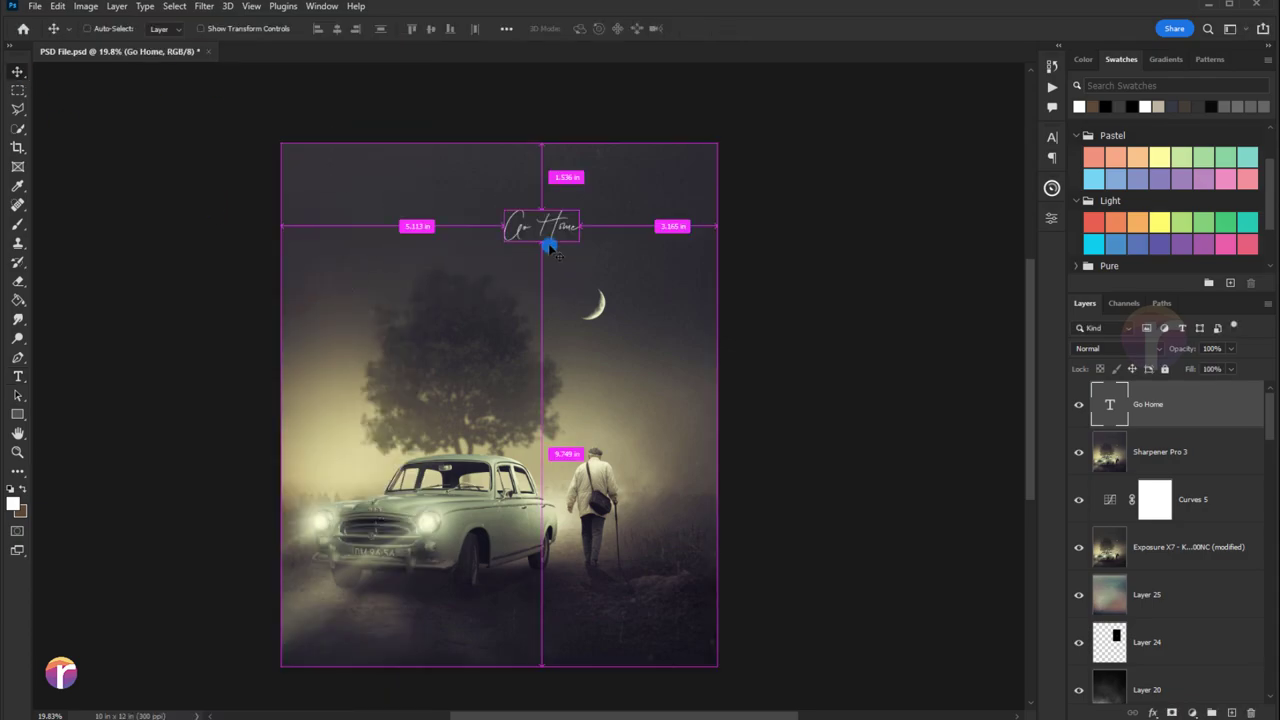
{"action": "key", "text": "Down"}
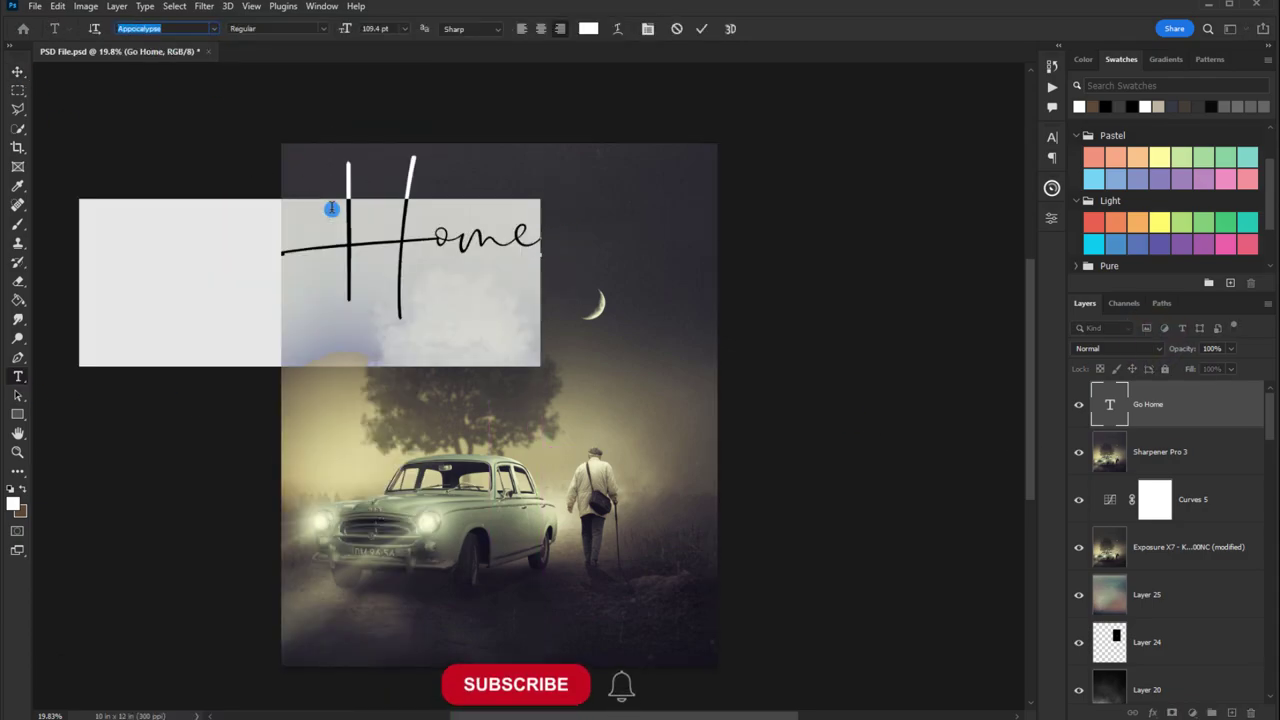
{"action": "key", "text": "Down"}
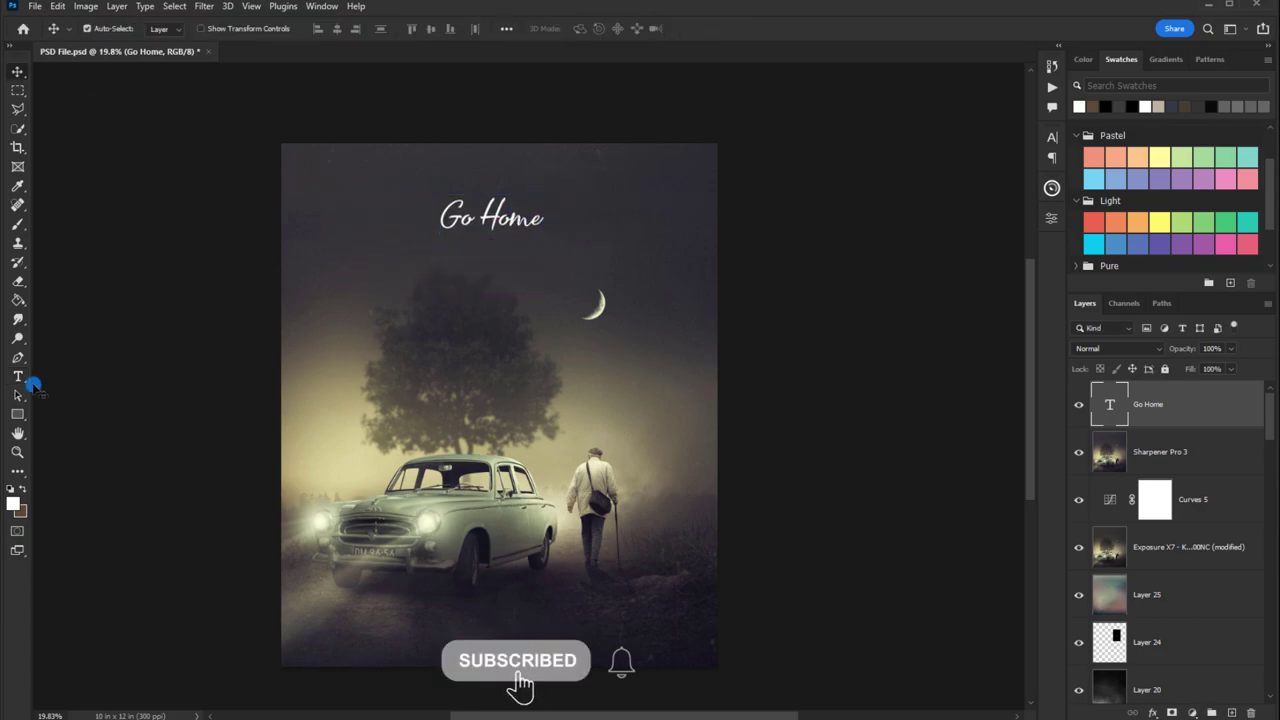
- Add a 'PHOTO MANIPULATION' subtitle and a Selective Color adjustment with Yellows Yellow at -100
{"action": "left_click", "coordinate": [20, 377]}
{"action": "left_click", "coordinate": [474, 342]}
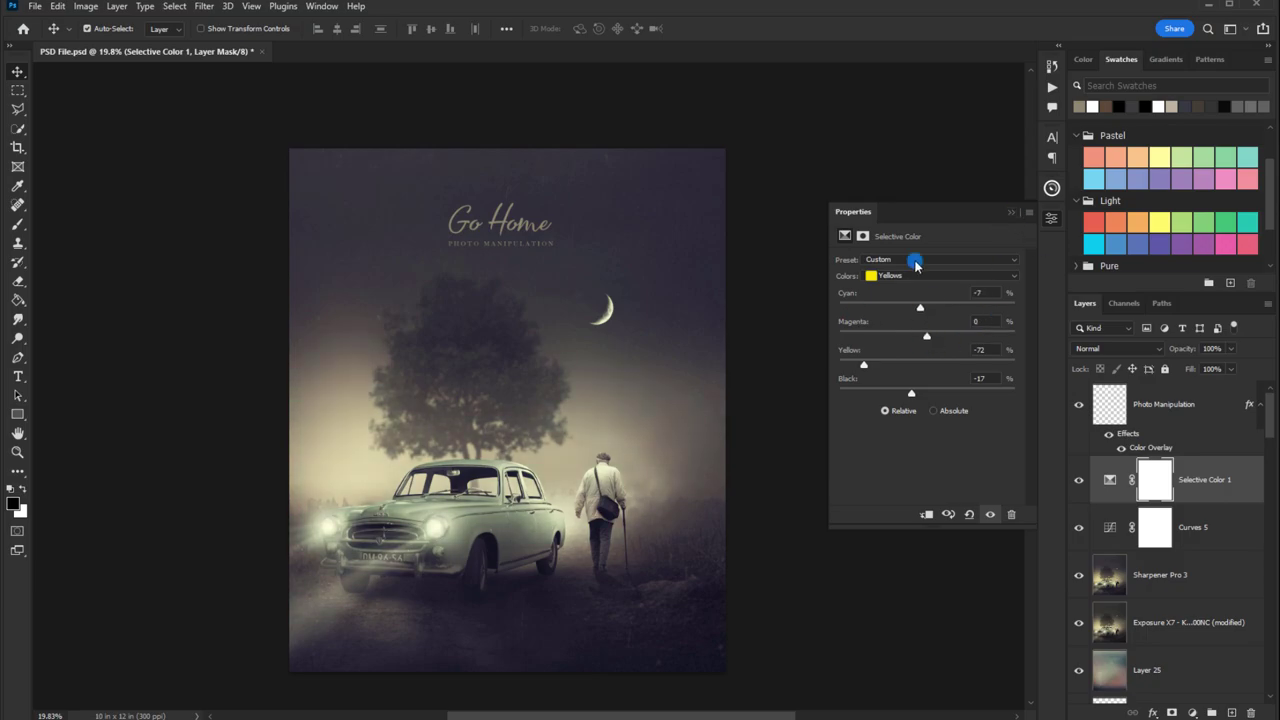
{"action": "left_click", "coordinate": [1231, 350]}
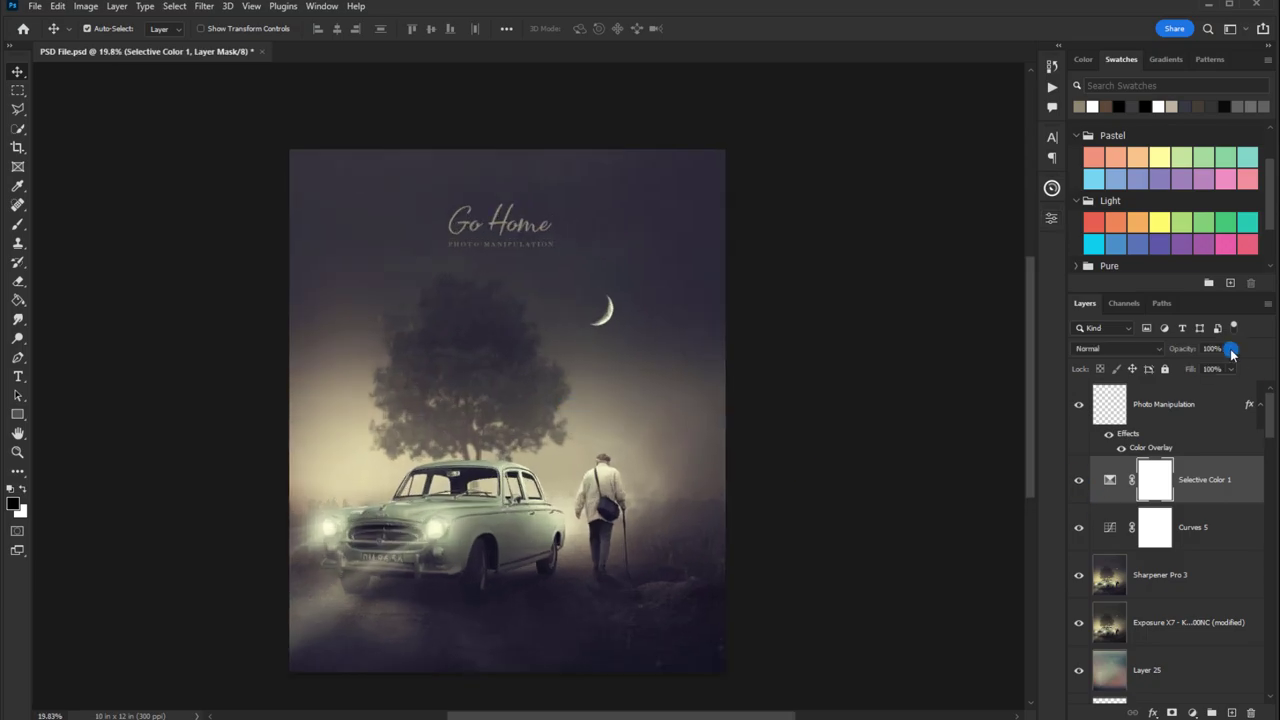
{"action": "left_click", "coordinate": [1093, 438]}
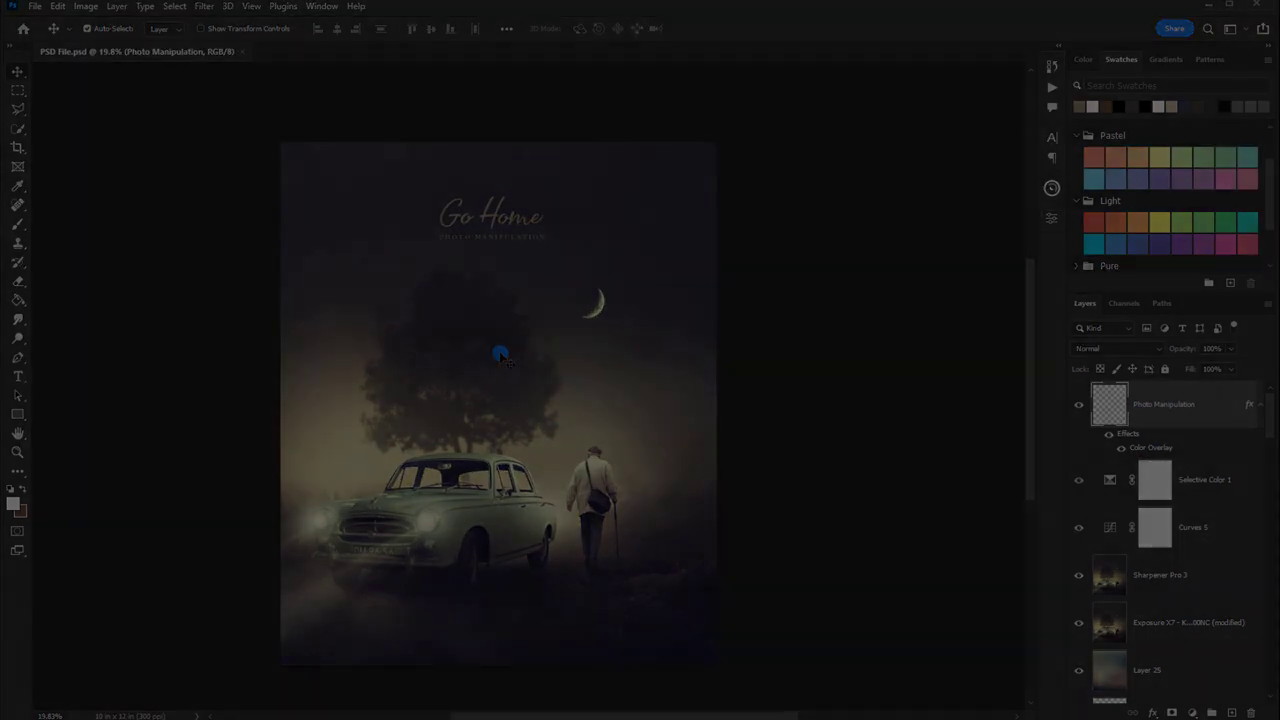